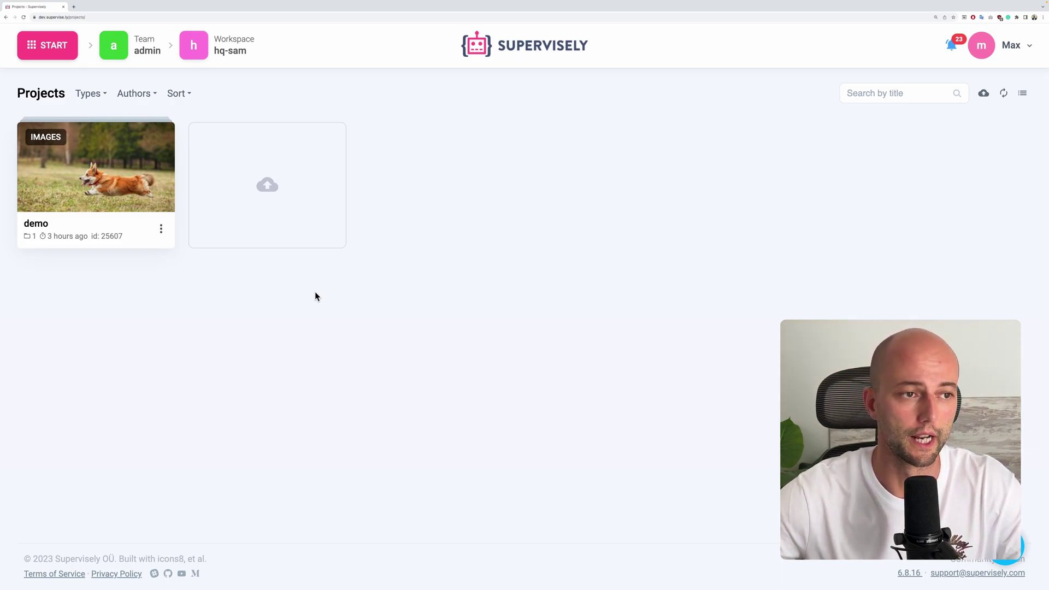
Review the Team Cluster page's agents and their running or waiting status.
left_click(64, 54)
left_click(97, 190)
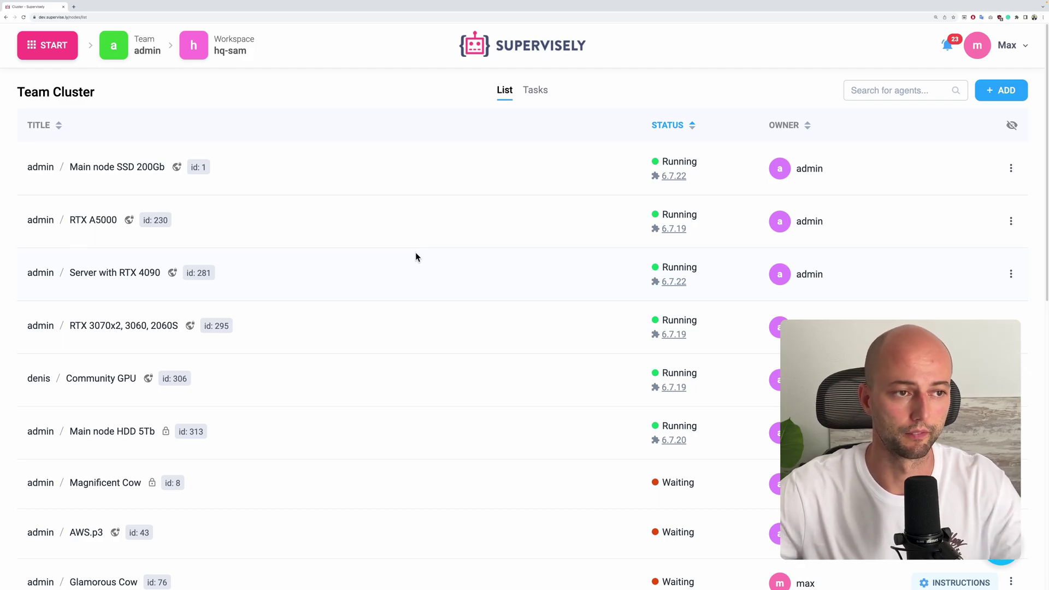
left_click(67, 54)
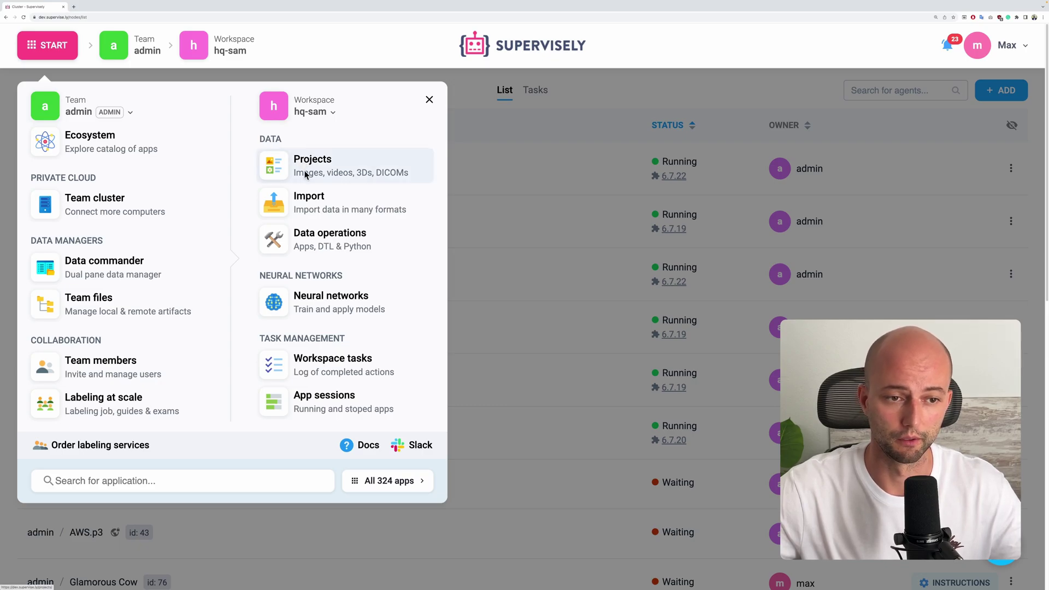
Browse the Neural Networks apps filtered to Interactive Segmentation to find the SAM and SAM HQ Serve apps.
left_click(393, 309)
scroll(232, 329, "down", 3)
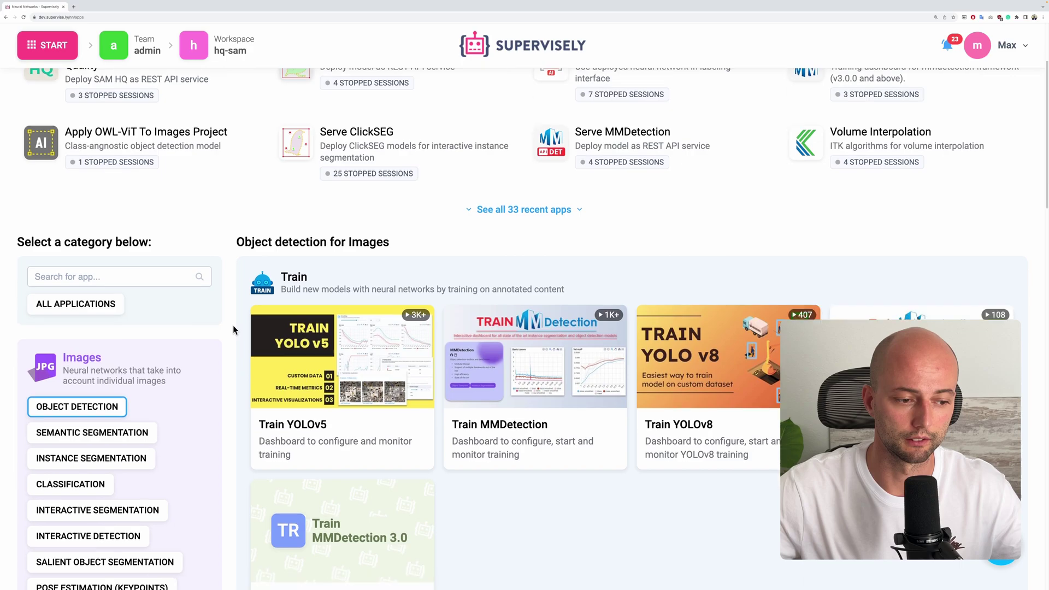
scroll(233, 329, "down", 2)
left_click(164, 428)
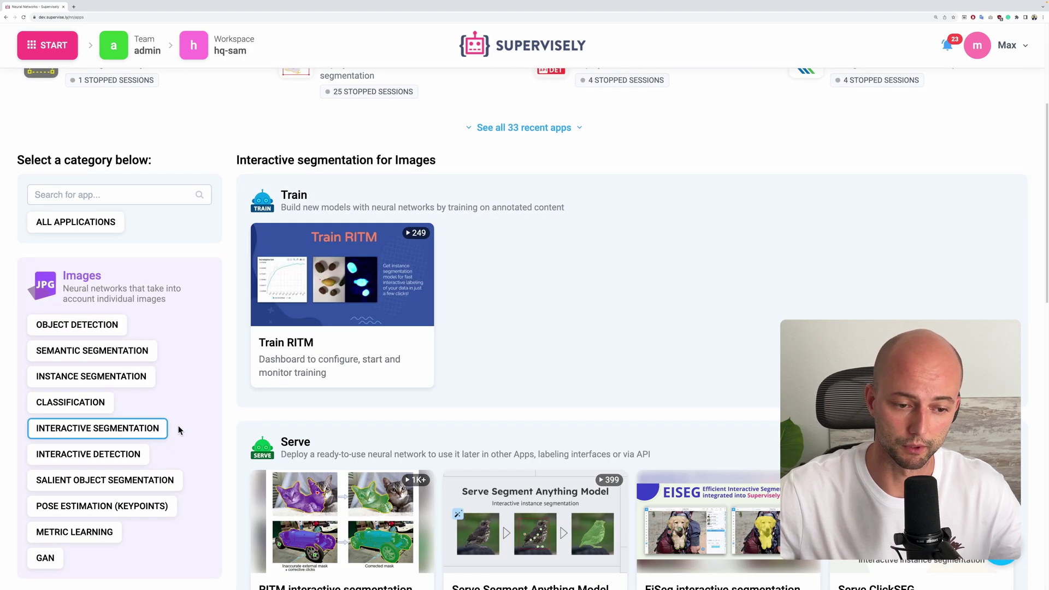
scroll(226, 401, "down", 4)
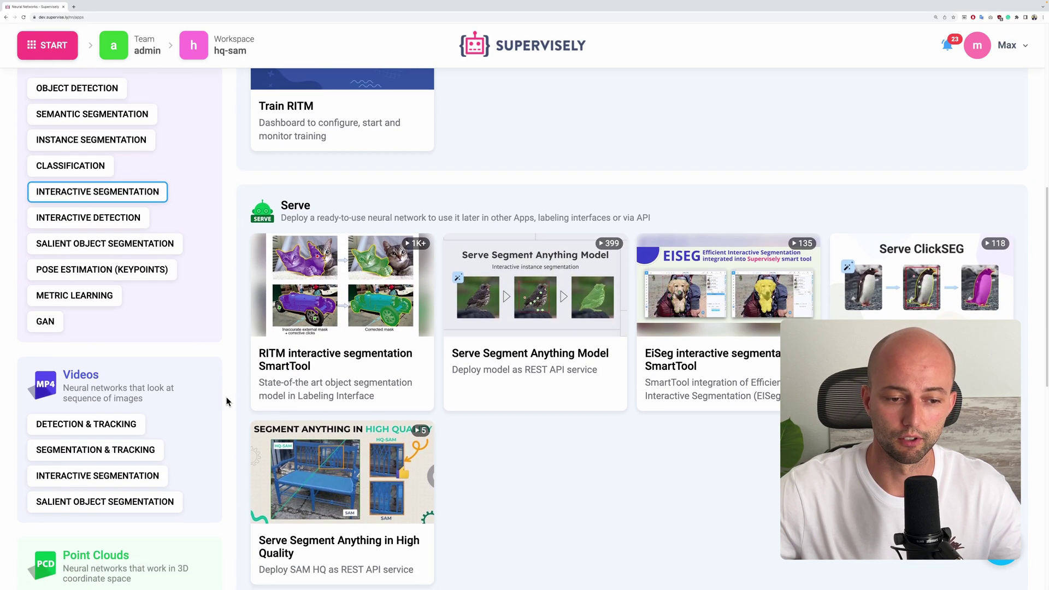
scroll(227, 401, "down", 2)
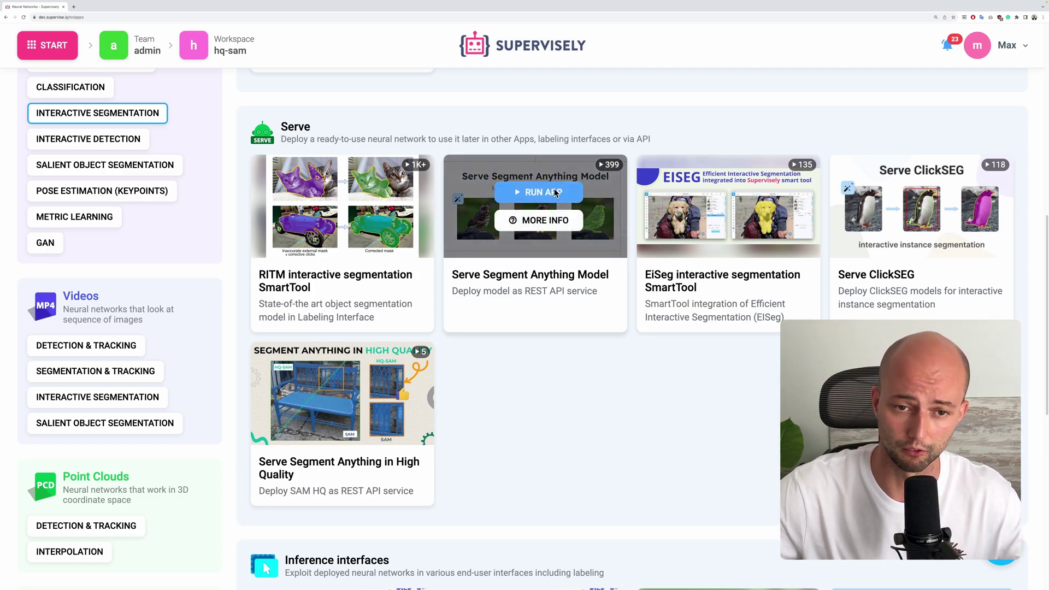
Launch Serve Segment Anything Model on the RTX A5000 agent.
left_click(557, 193)
left_click(438, 196)
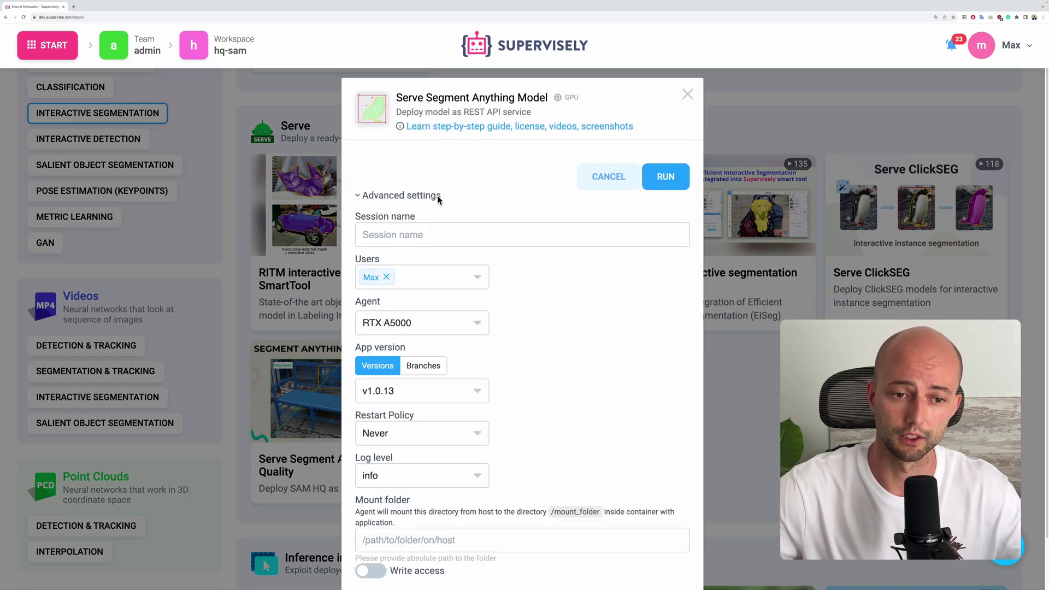
left_click(434, 322)
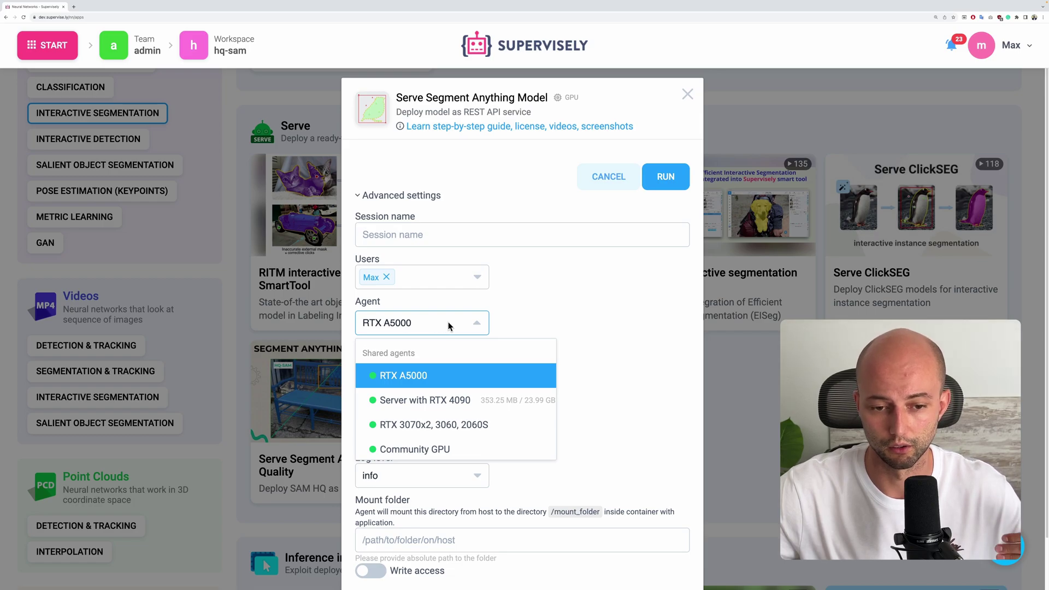
left_click(496, 313)
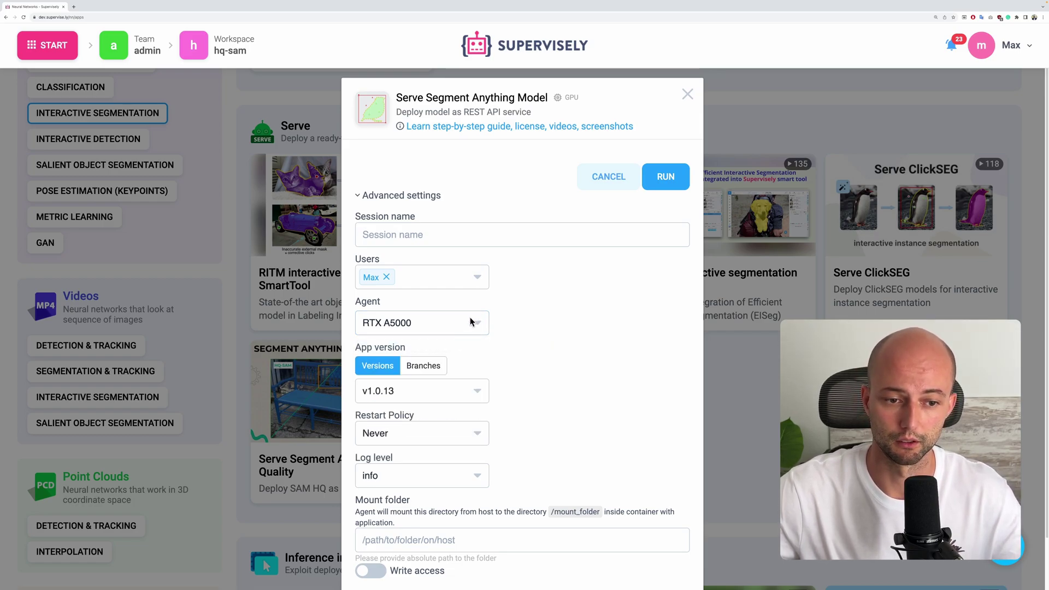
left_click(677, 176)
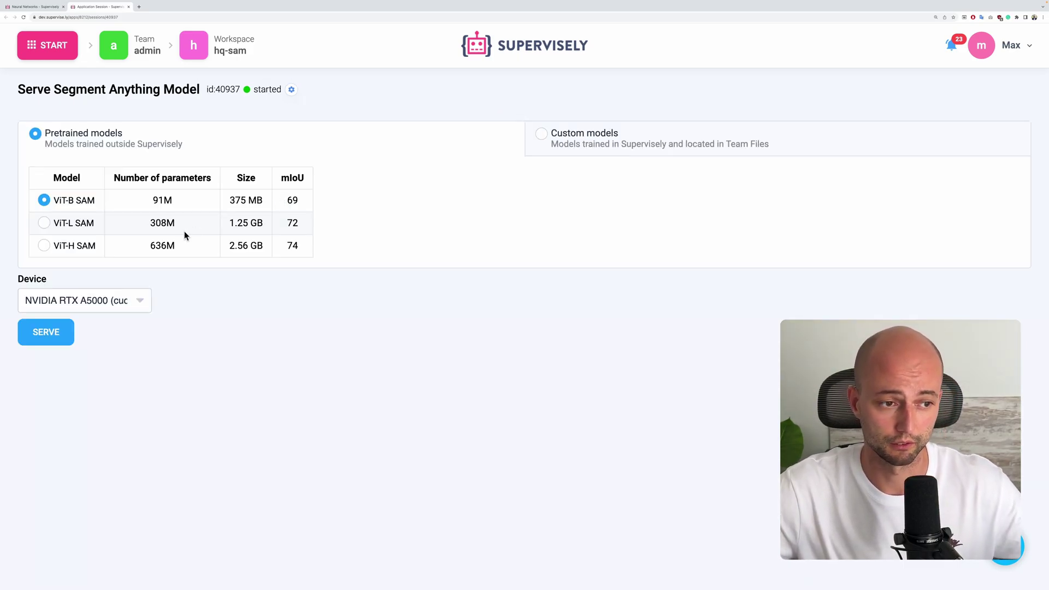
Serve the ViT-H SAM model on the CUDA:0 device.
left_click(92, 249)
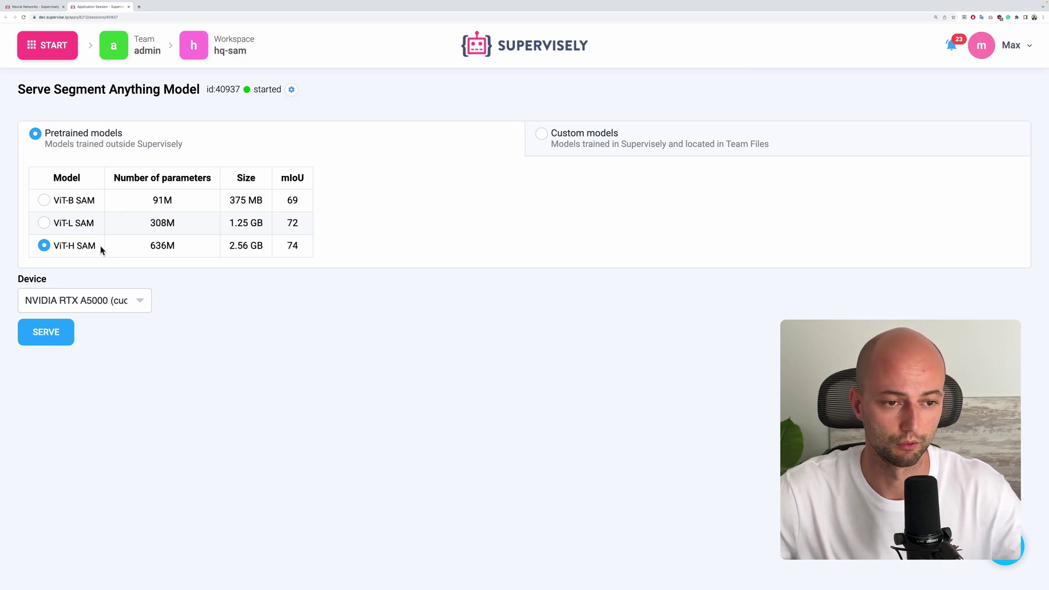
left_click(61, 328)
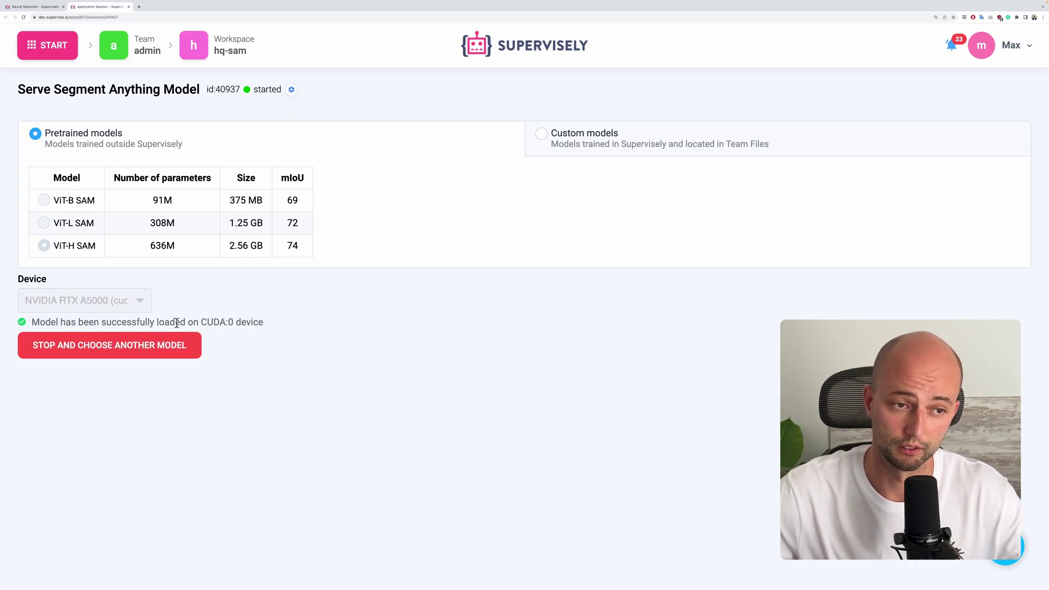
left_click(63, 52)
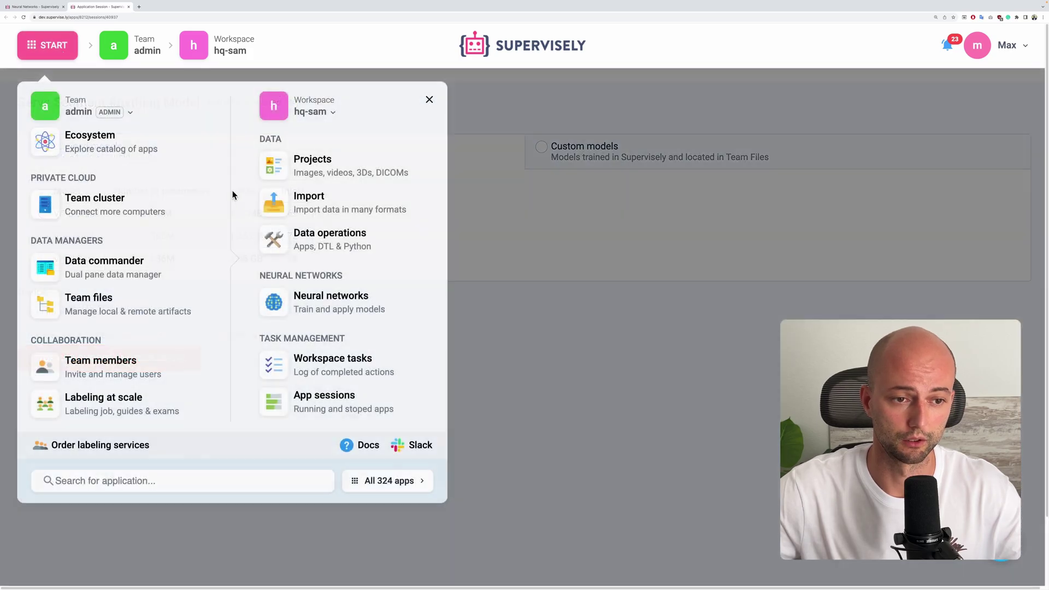
Return to the Neural Networks apps, filtered to Interactive Segmentation.
left_click(319, 295)
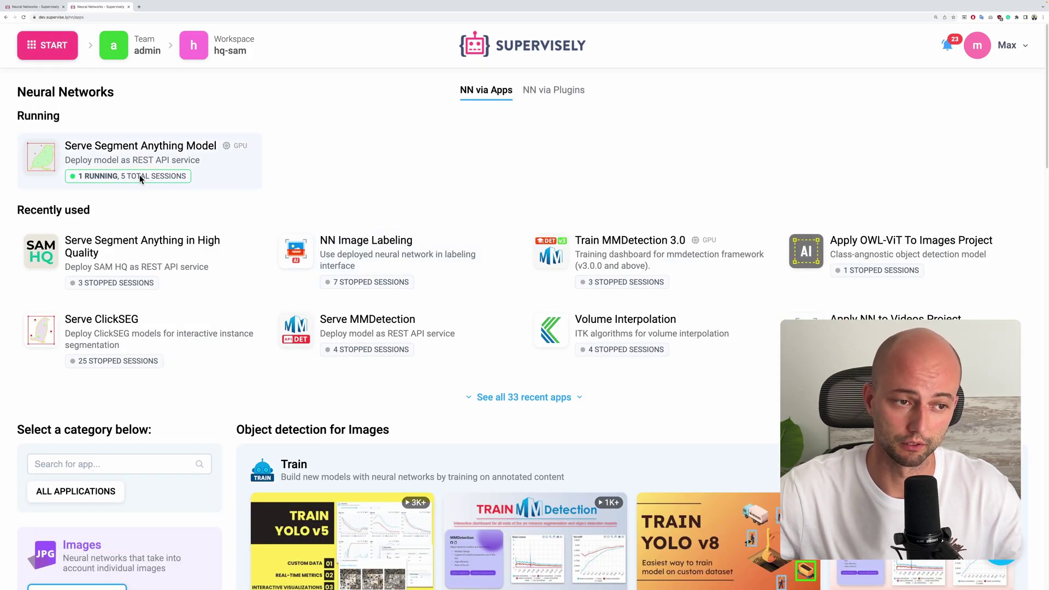
scroll(217, 221, "down", 6)
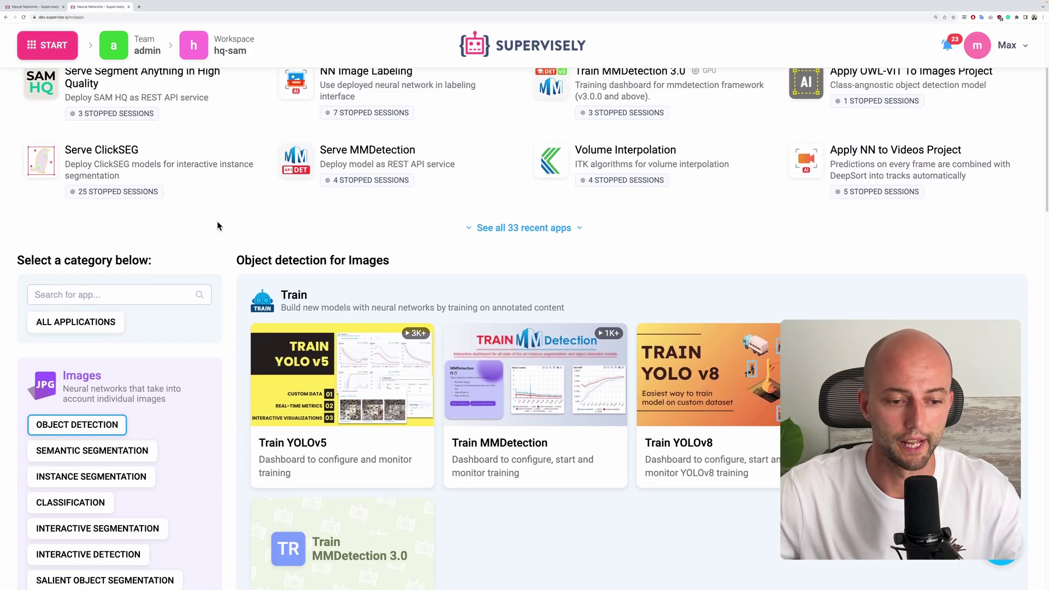
left_click(138, 344)
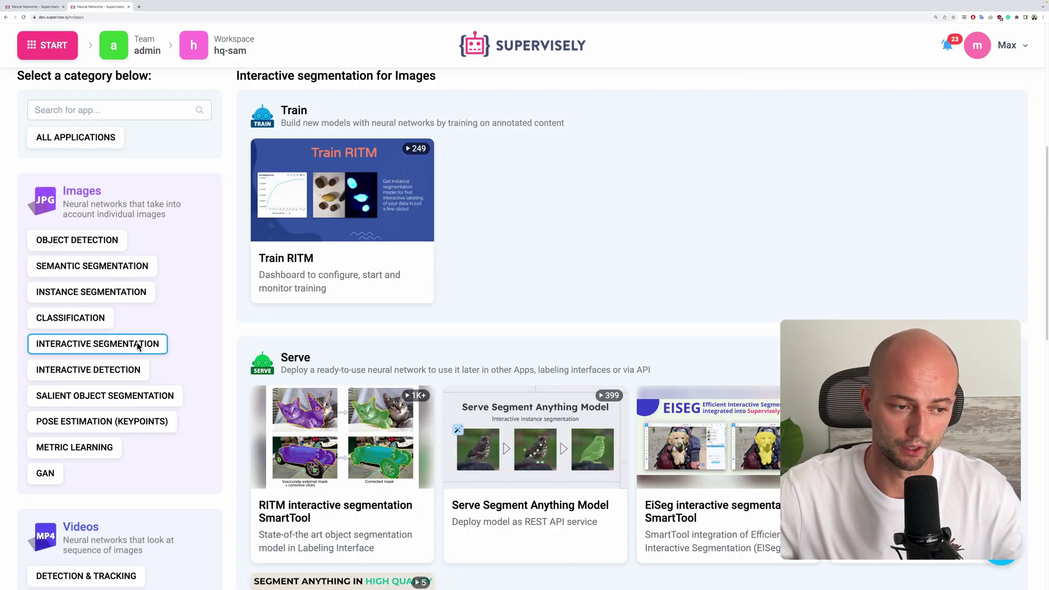
scroll(188, 355, "down", 5)
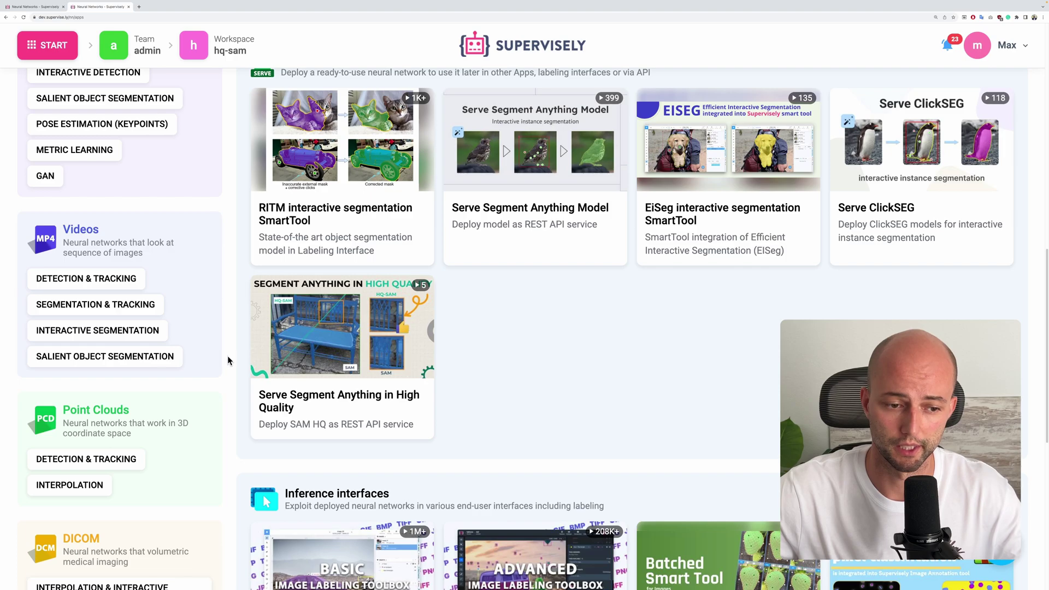
Launch Serve Segment Anything in High Quality on the Server with RTX 4090 agent.
mouse_move(373, 316)
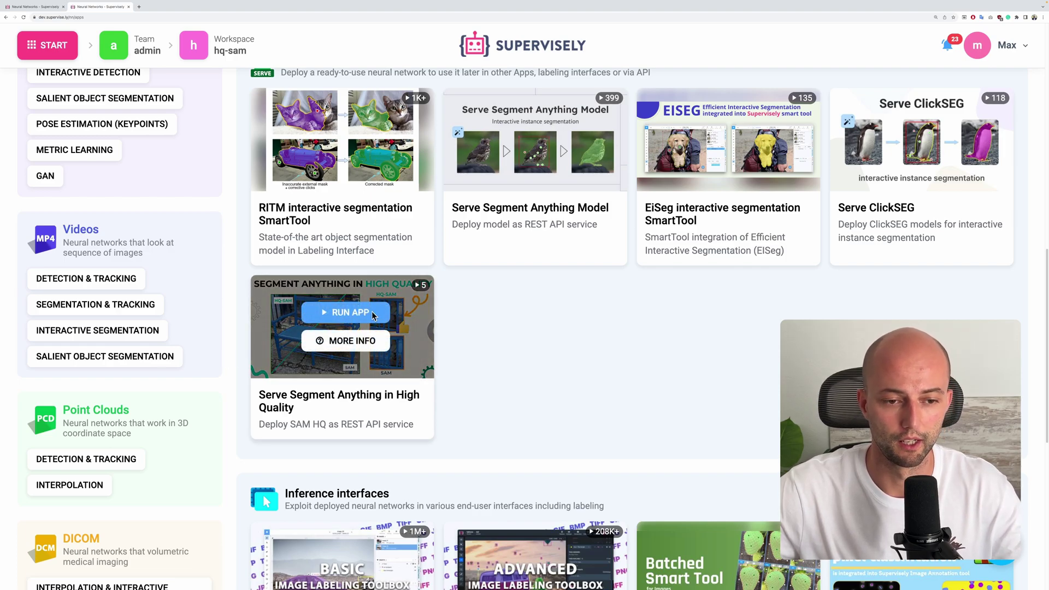
left_click(373, 315)
left_click(407, 195)
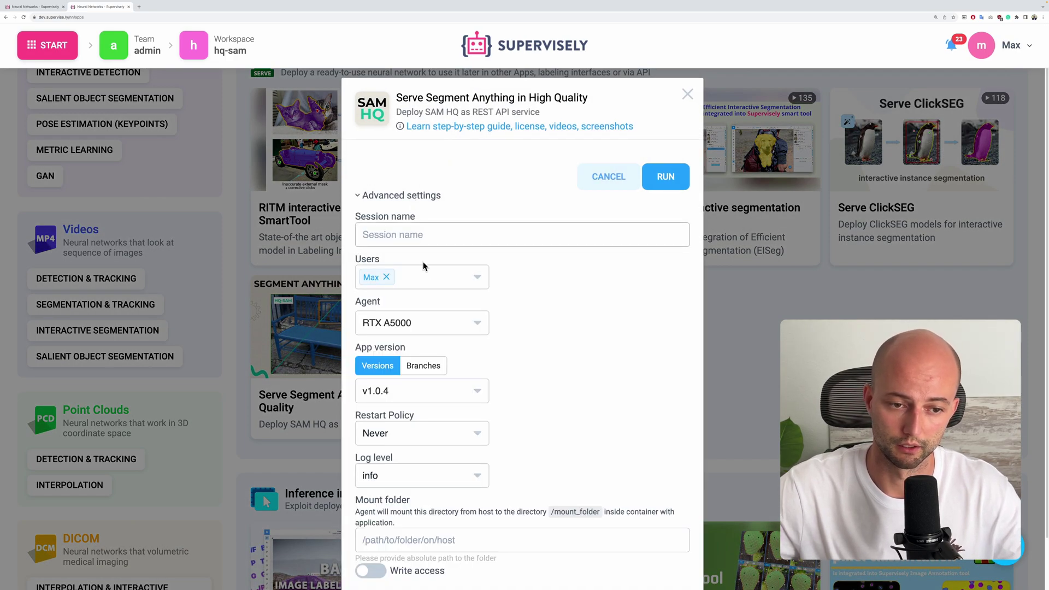
left_click(423, 323)
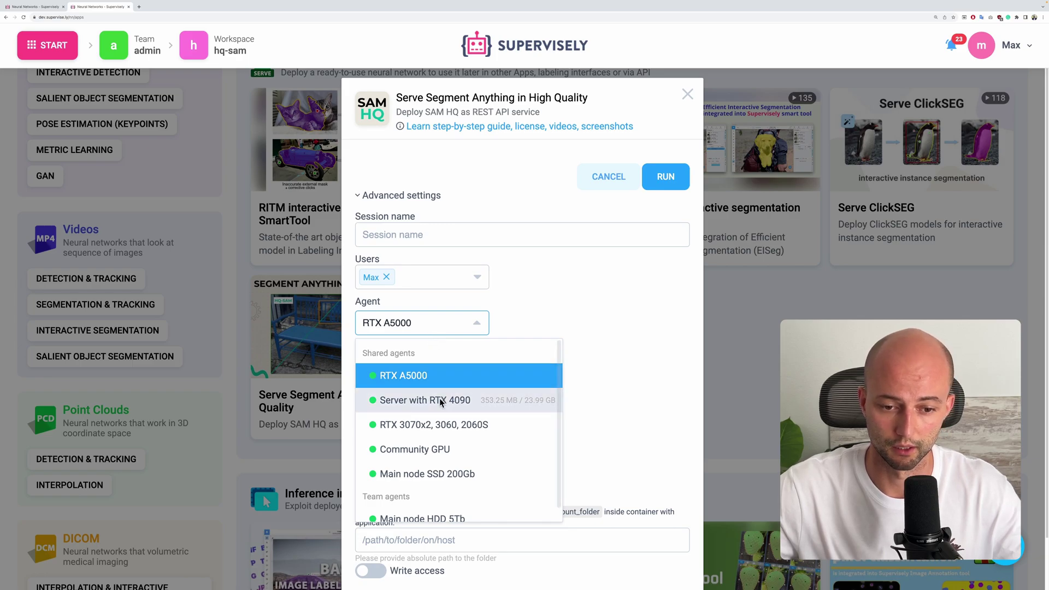
left_click(441, 400)
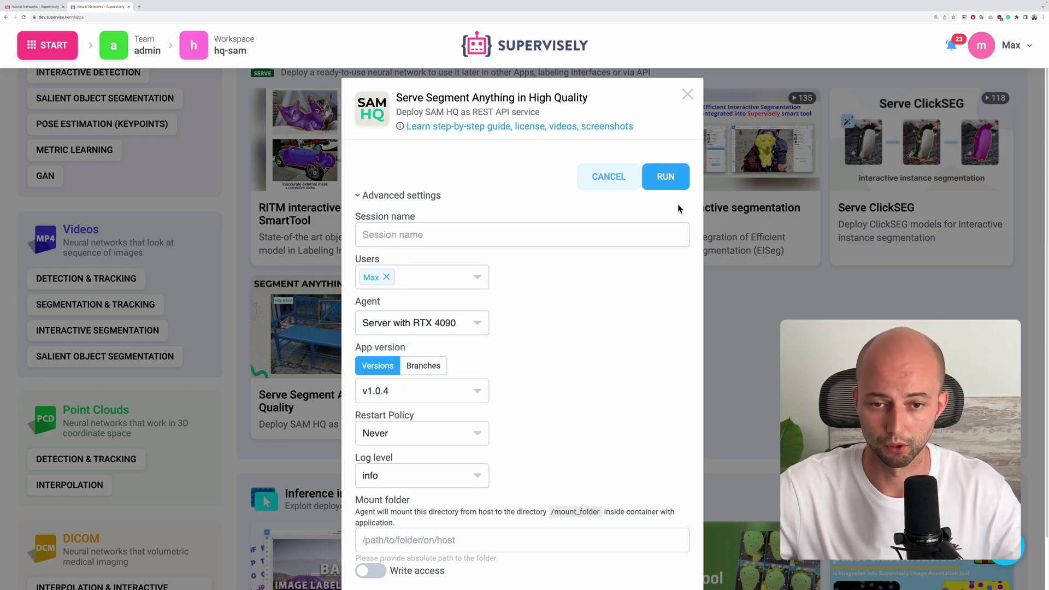
left_click(674, 183)
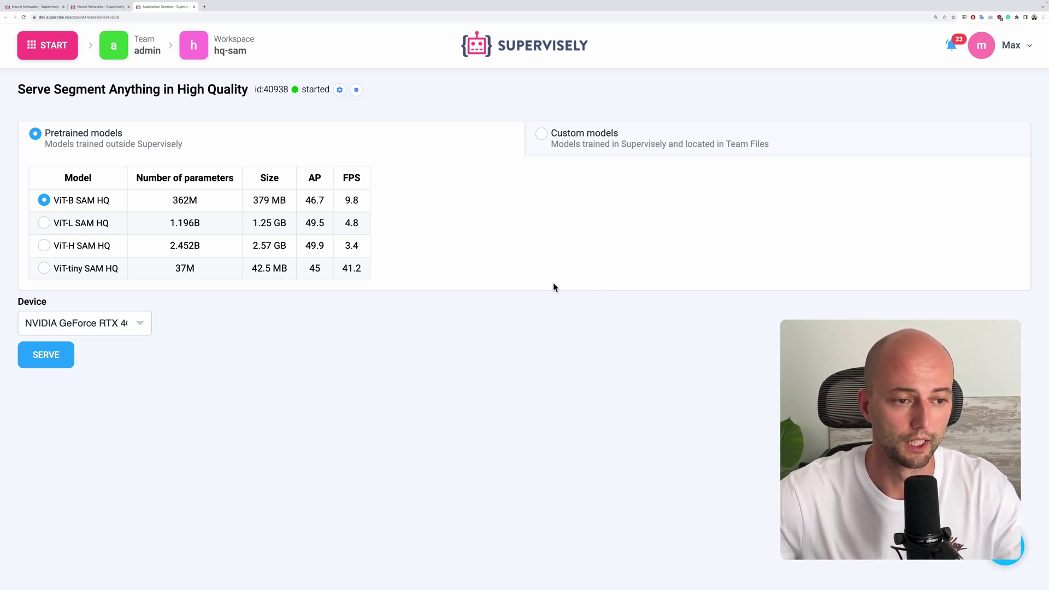
Serve the ViT-H SAM HQ model on CUDA:0, then return to the Neural Networks apps page.
left_click(85, 248)
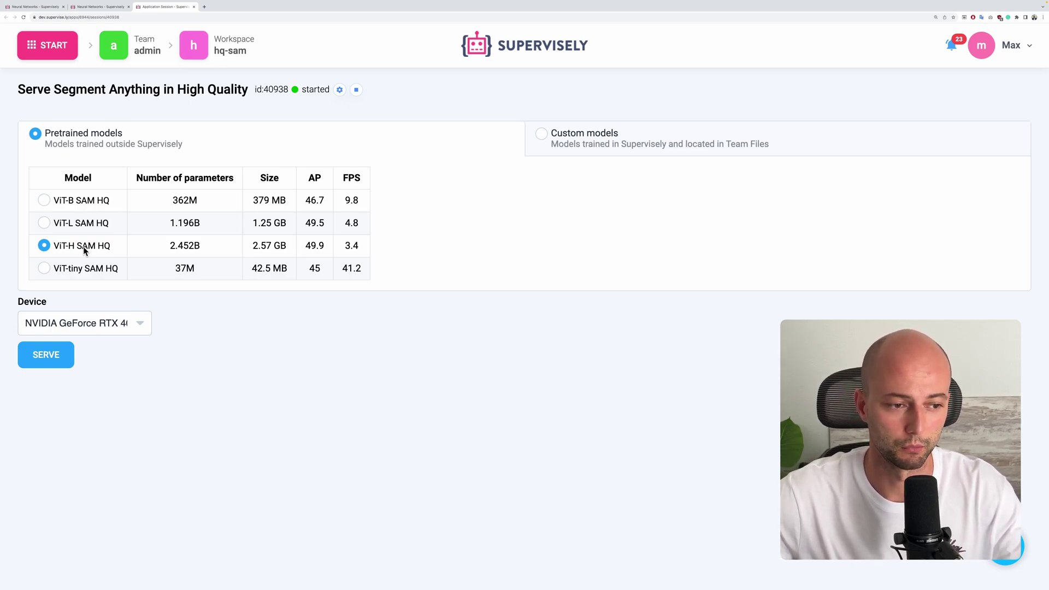
left_click(60, 352)
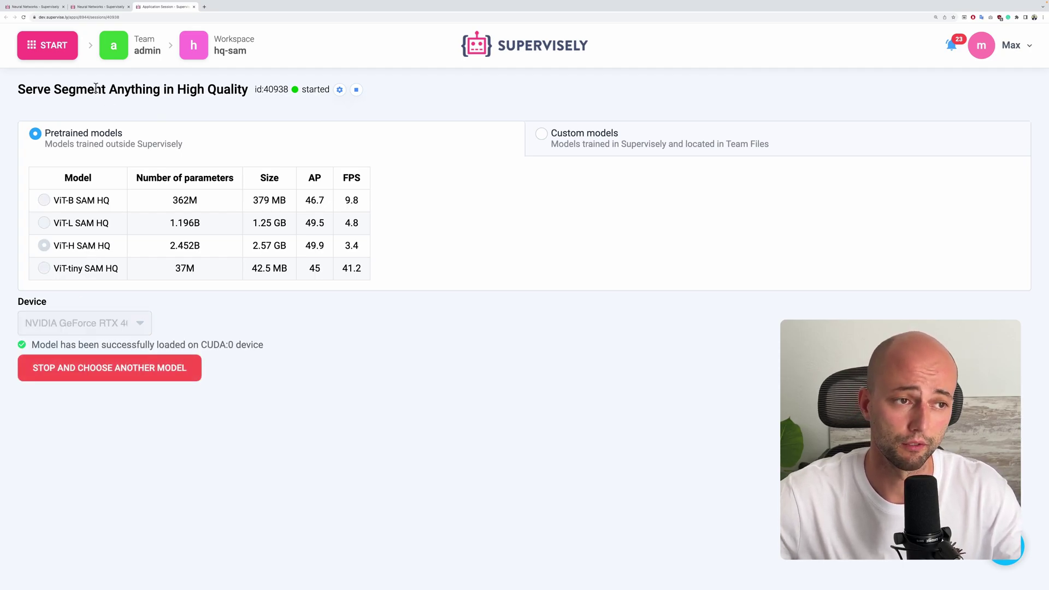
left_click(65, 55)
left_click(327, 298)
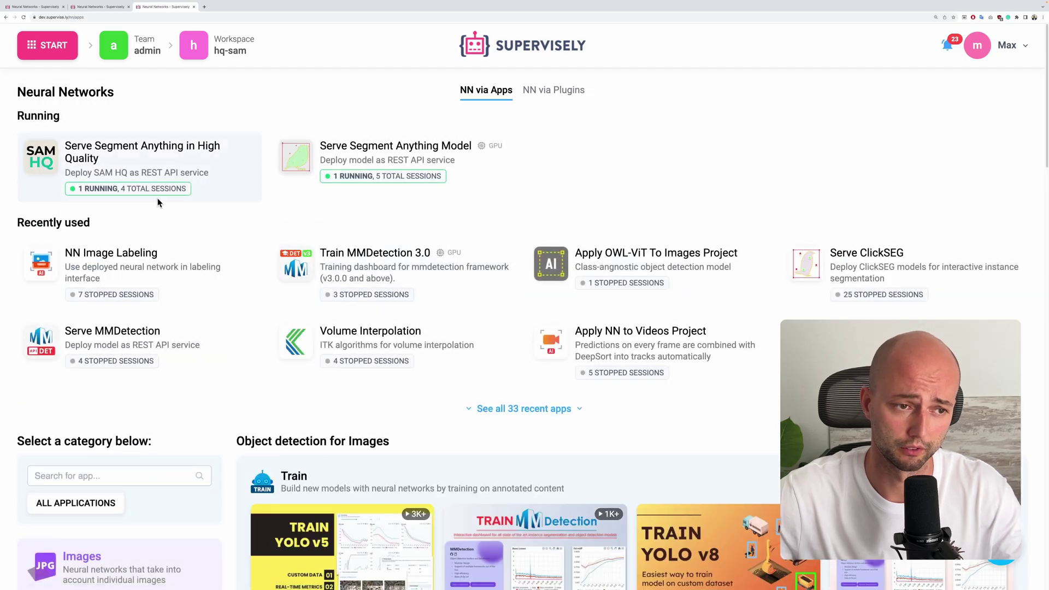
Confirm the SAM HQ and Segment Anything Model apps each have one running deployed session.
left_click(150, 189)
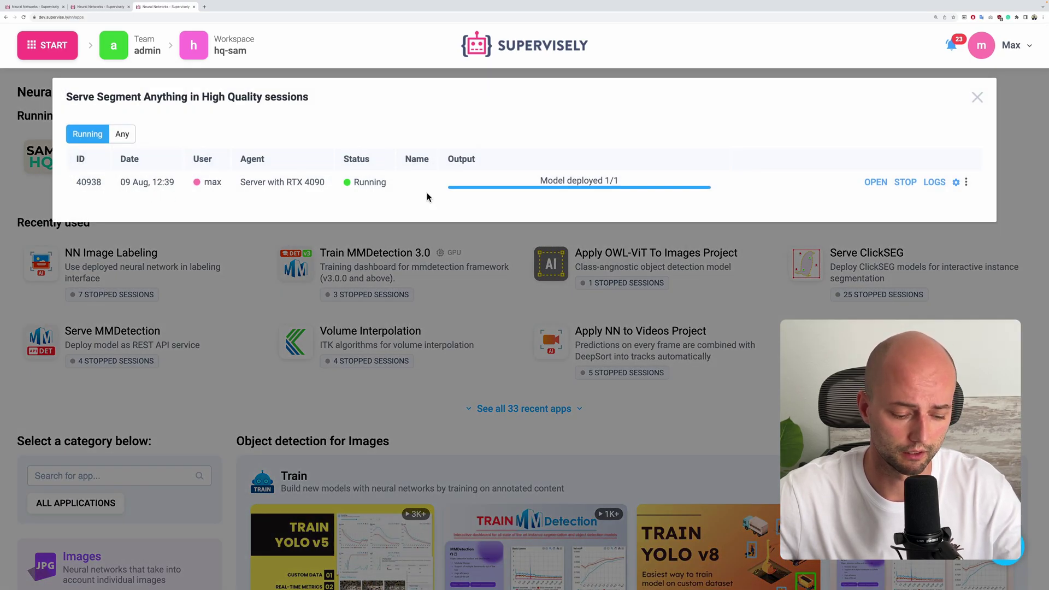
key("Escape")
left_click(403, 176)
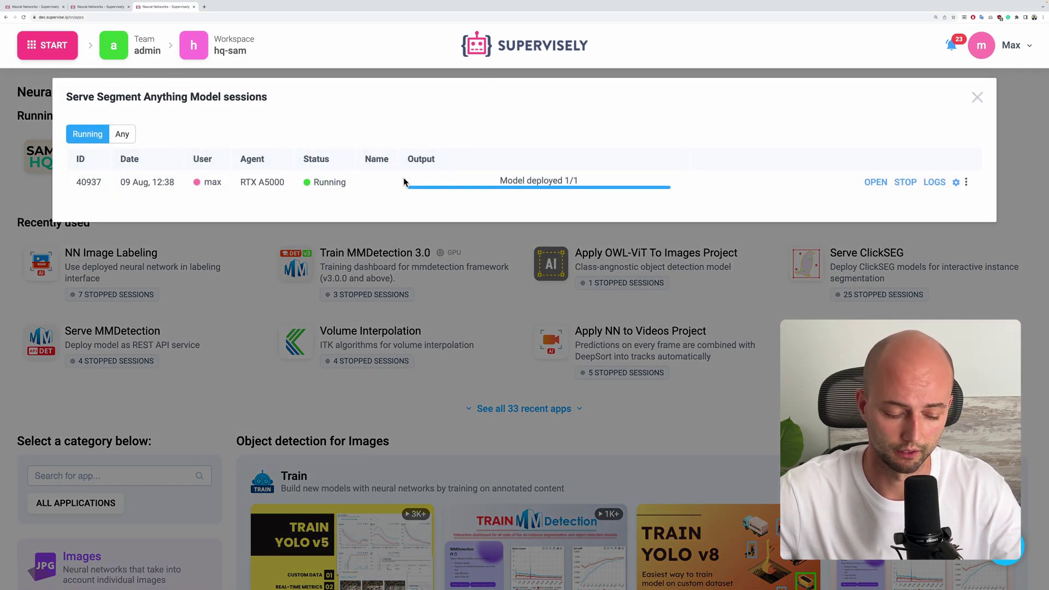
key("Escape")
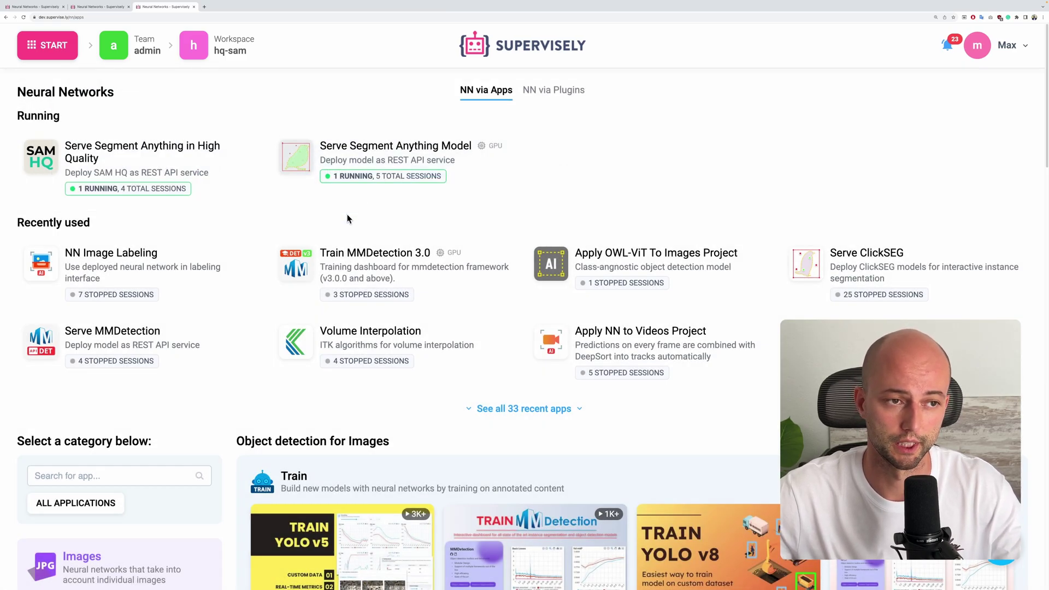
left_click(70, 52)
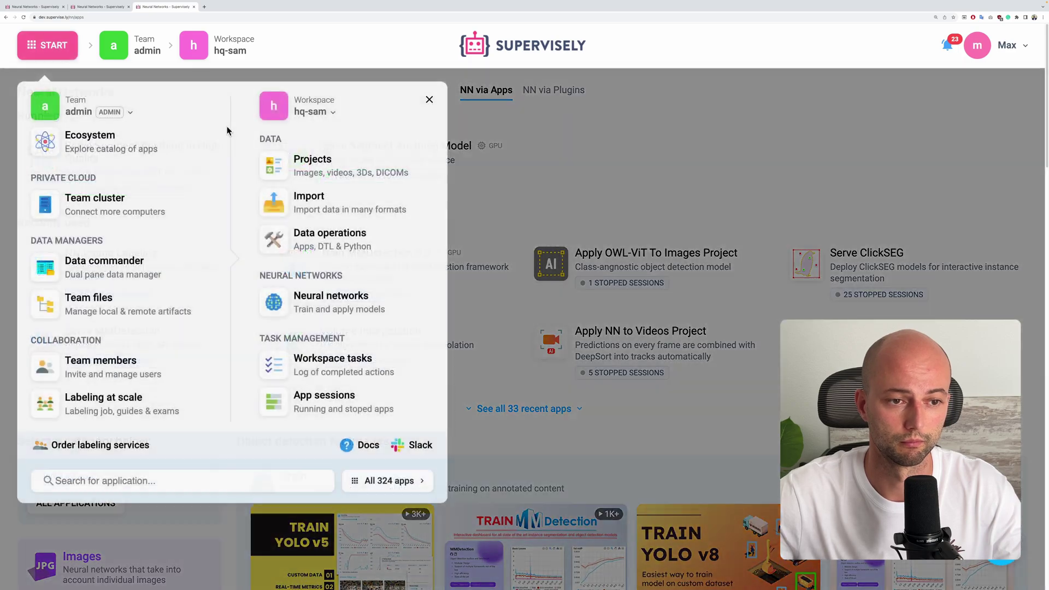
Open example4.png from the demo project's ds0 dataset in the Basic labeling toolbox.
left_click(300, 161)
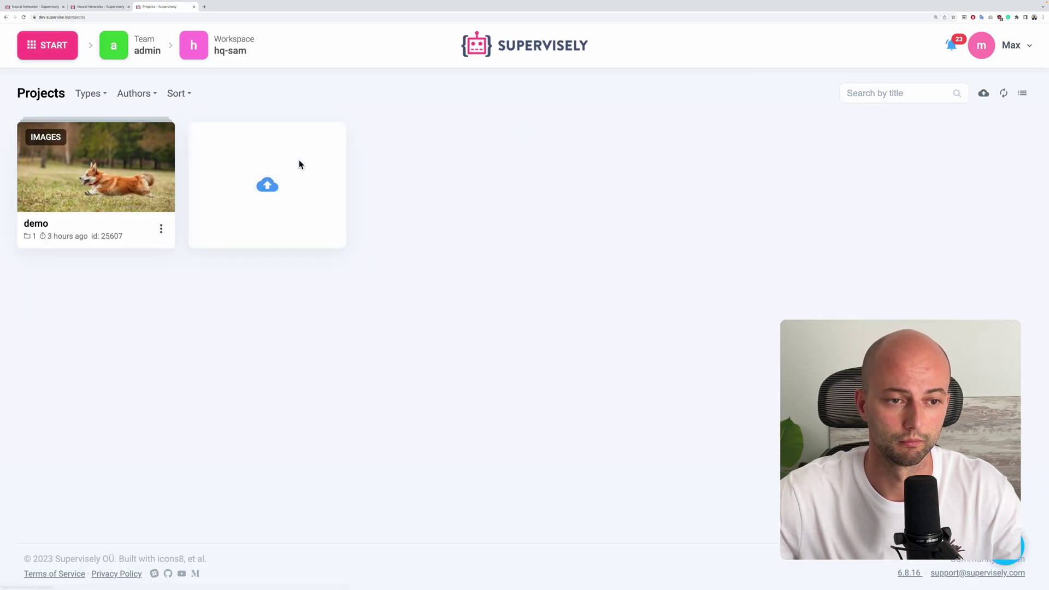
left_click(143, 185)
left_click(126, 208)
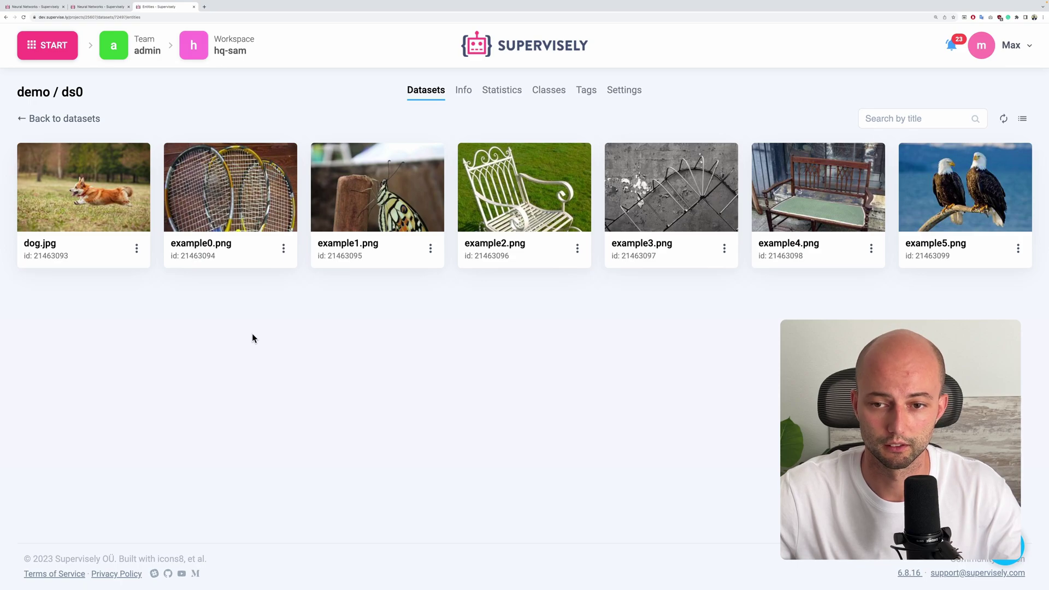
left_click(808, 198)
left_click(527, 353)
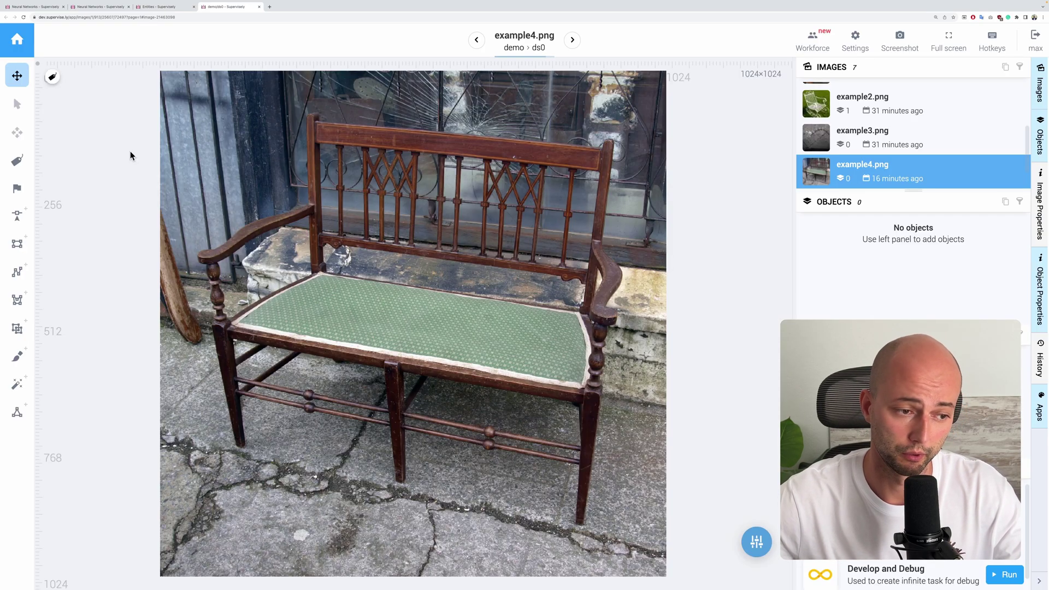
Set the smart tool to use Serve Segment Anything Model#40937.
left_click(18, 384)
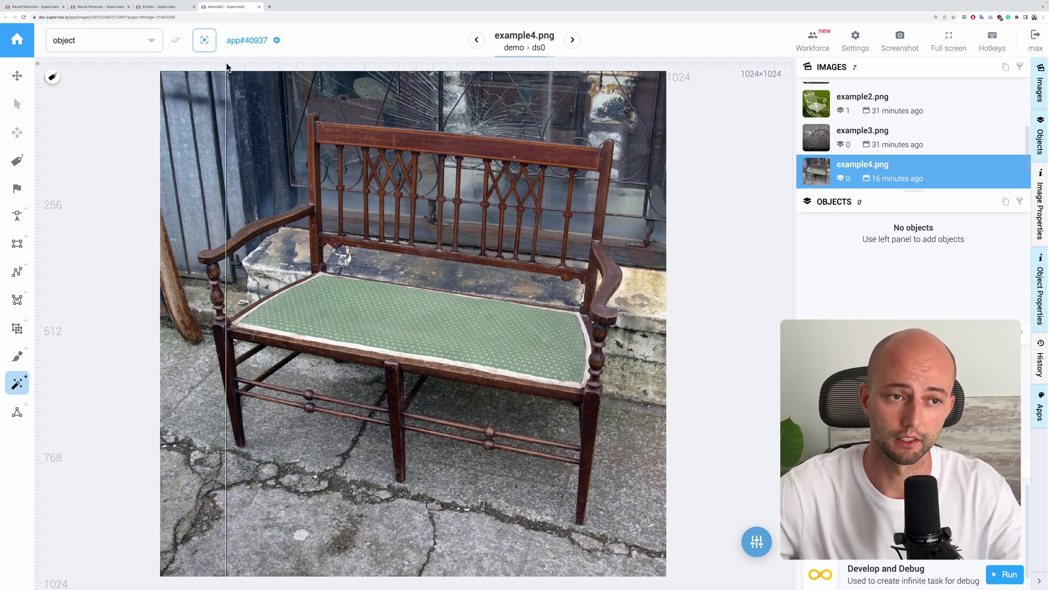
left_click(249, 40)
left_click(272, 104)
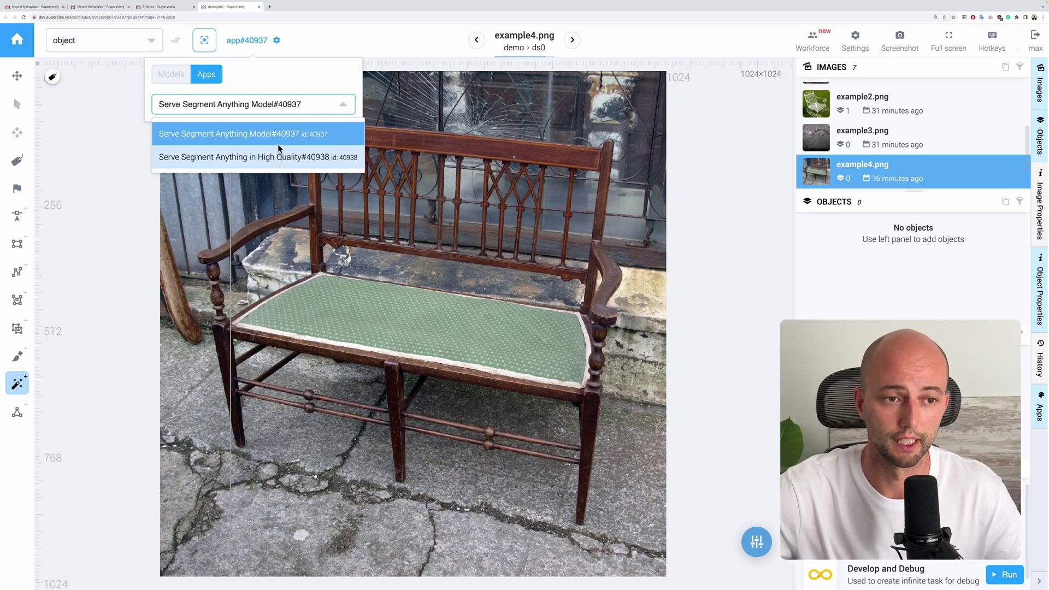
left_click(317, 44)
Segment the bench with a box and one negative point, inspect the mask, then delete it.
left_click_drag(192, 103, 634, 537)
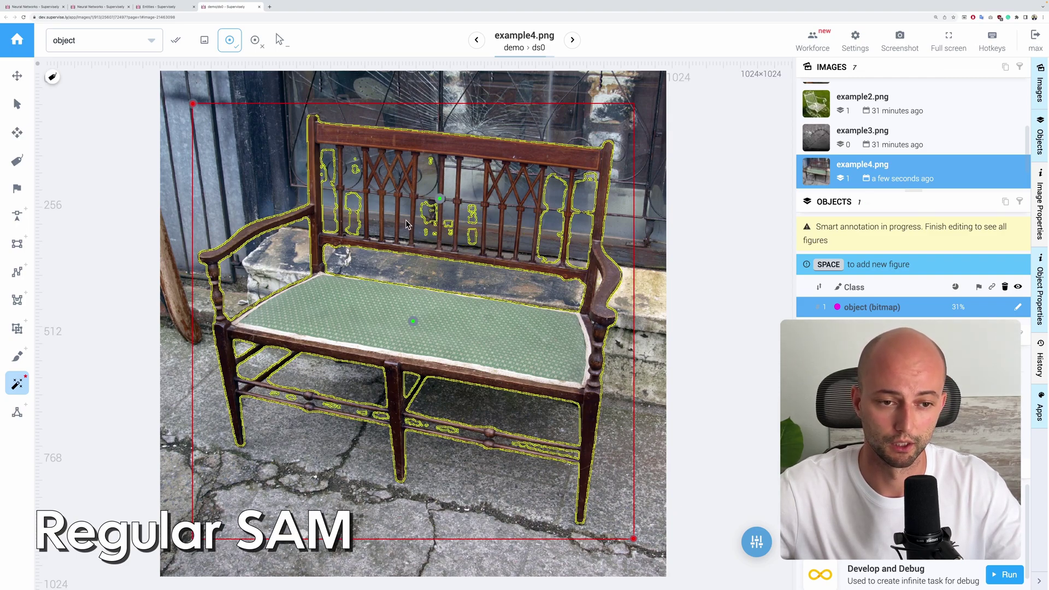
left_click(405, 219, "shift")
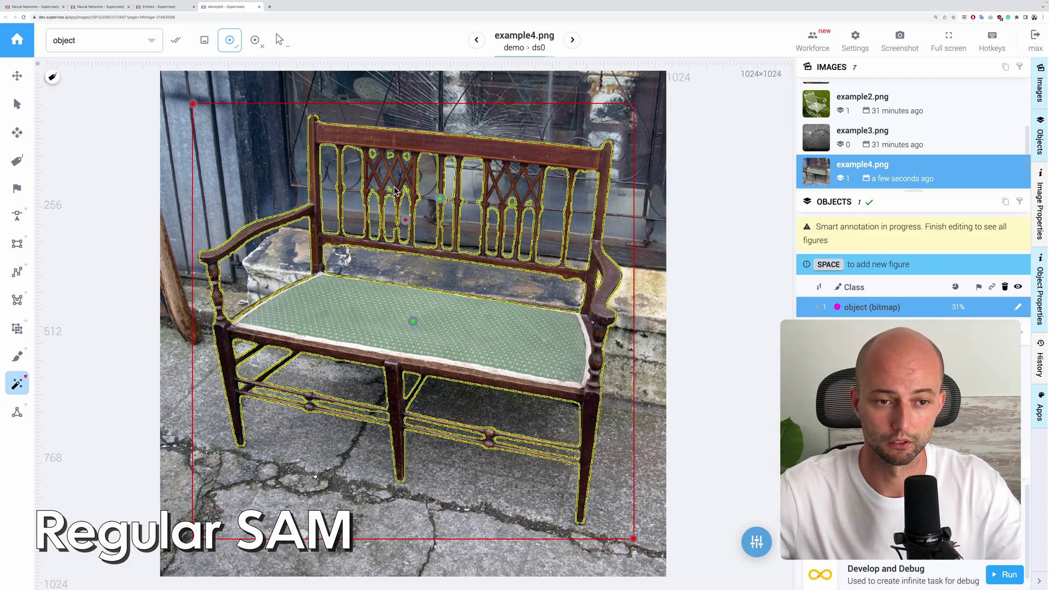
key("space")
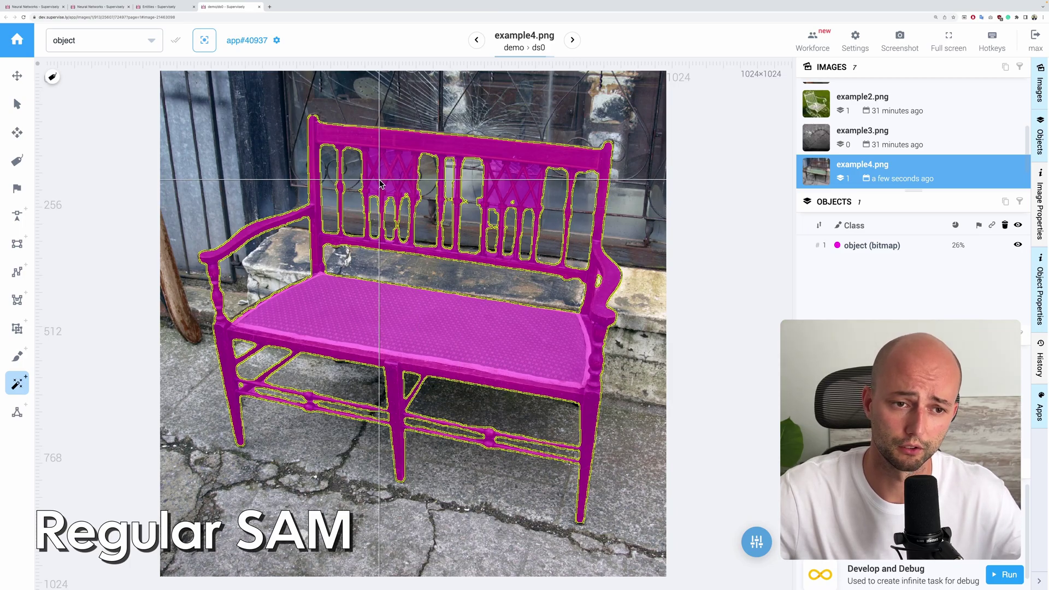
scroll(380, 184, "up", 5)
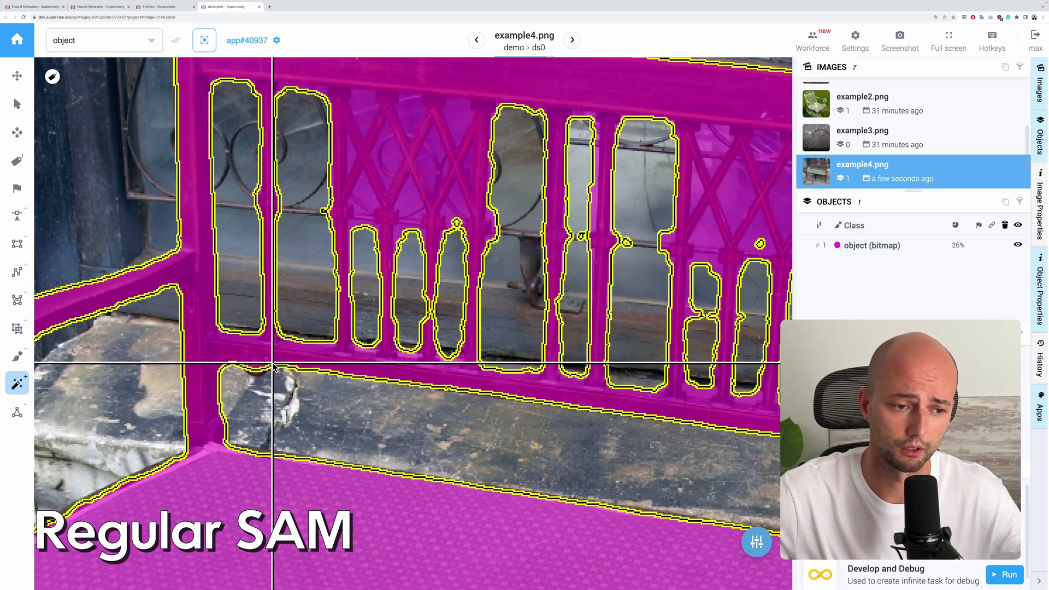
scroll(273, 364, "down", 5)
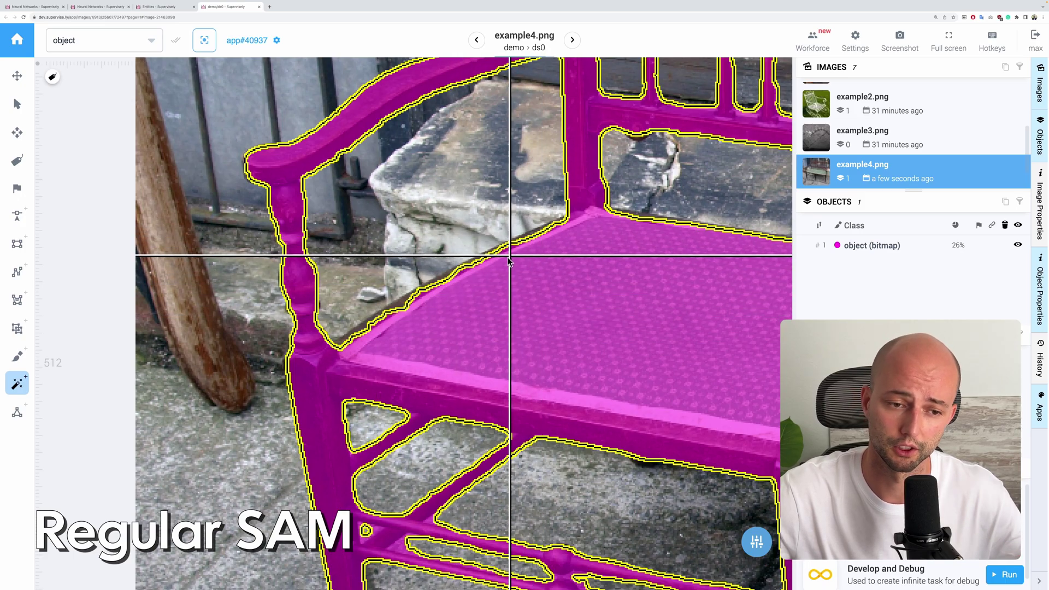
scroll(508, 261, "down", 6)
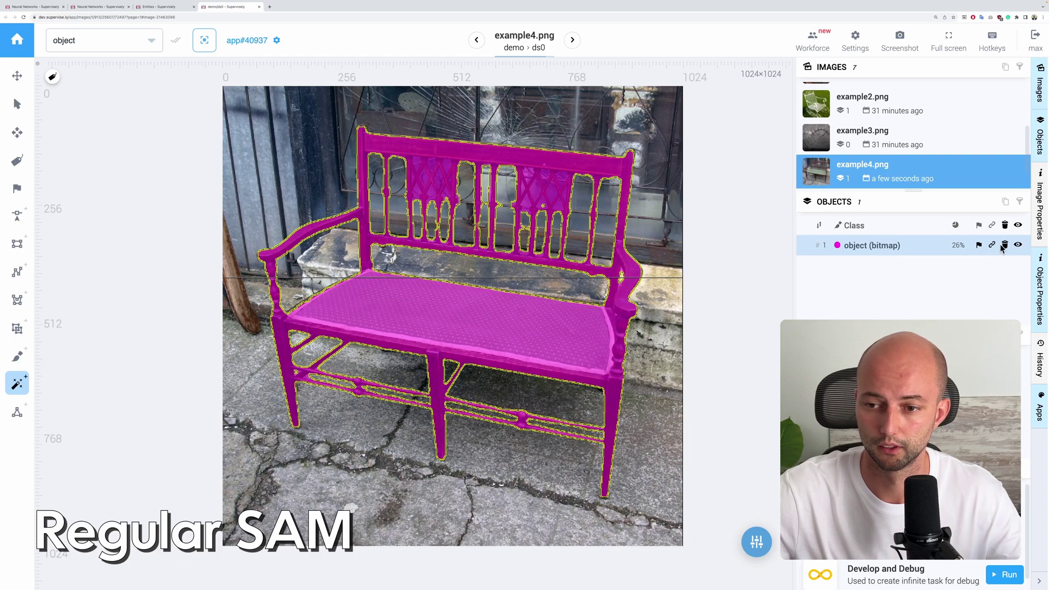
left_click(1004, 245)
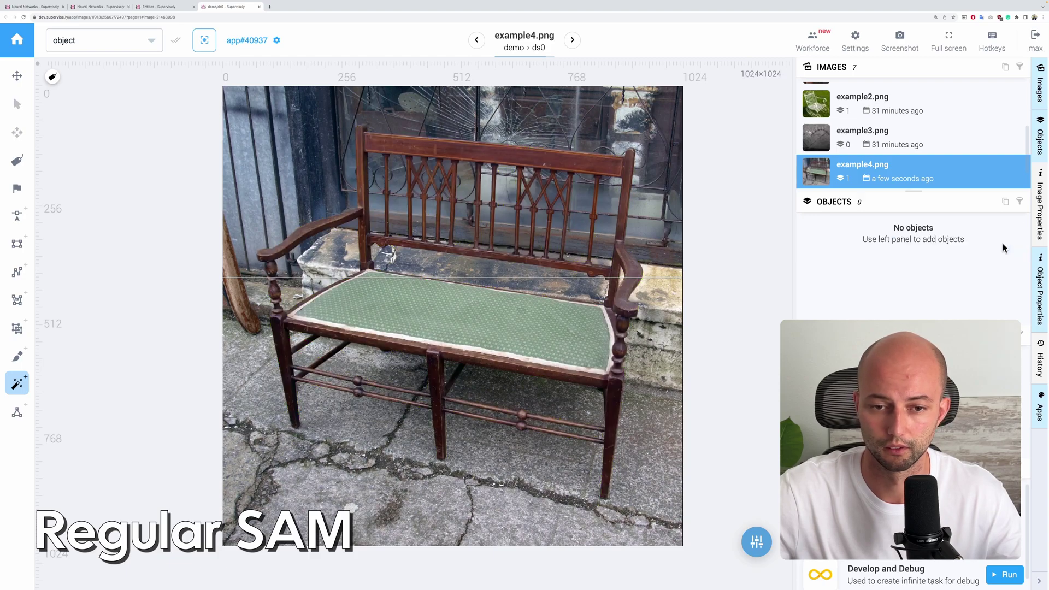
Switch the smart tool to Serve Segment Anything in High Quality#40938.
left_click(275, 41)
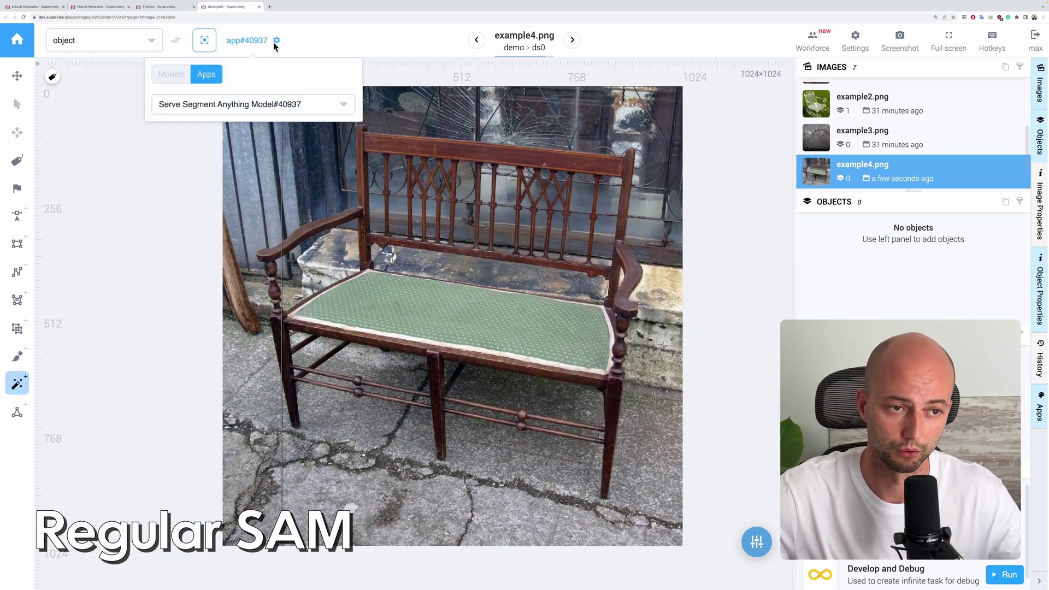
left_click(264, 103)
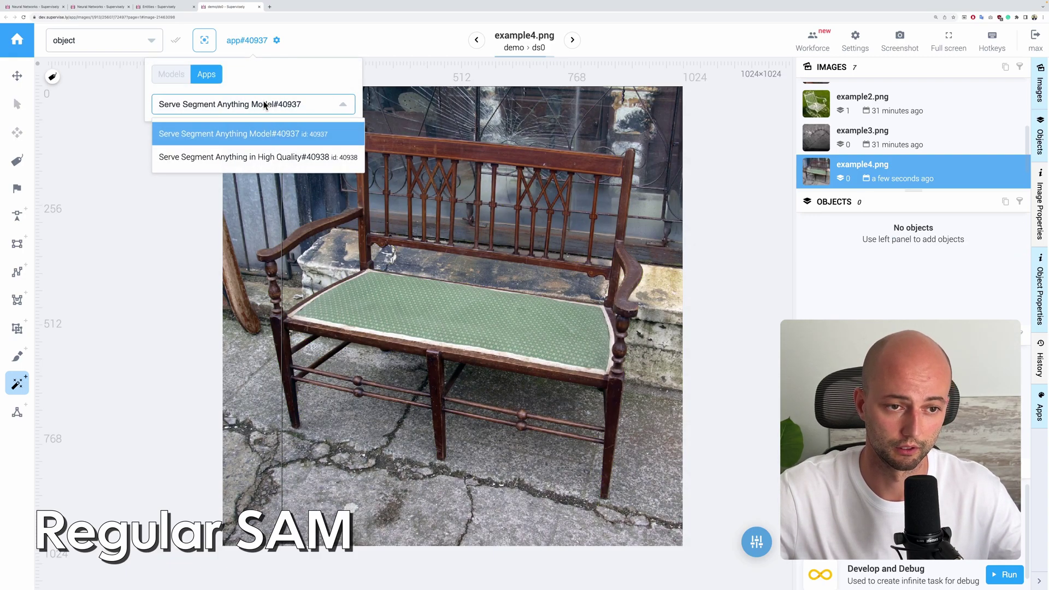
left_click(251, 157)
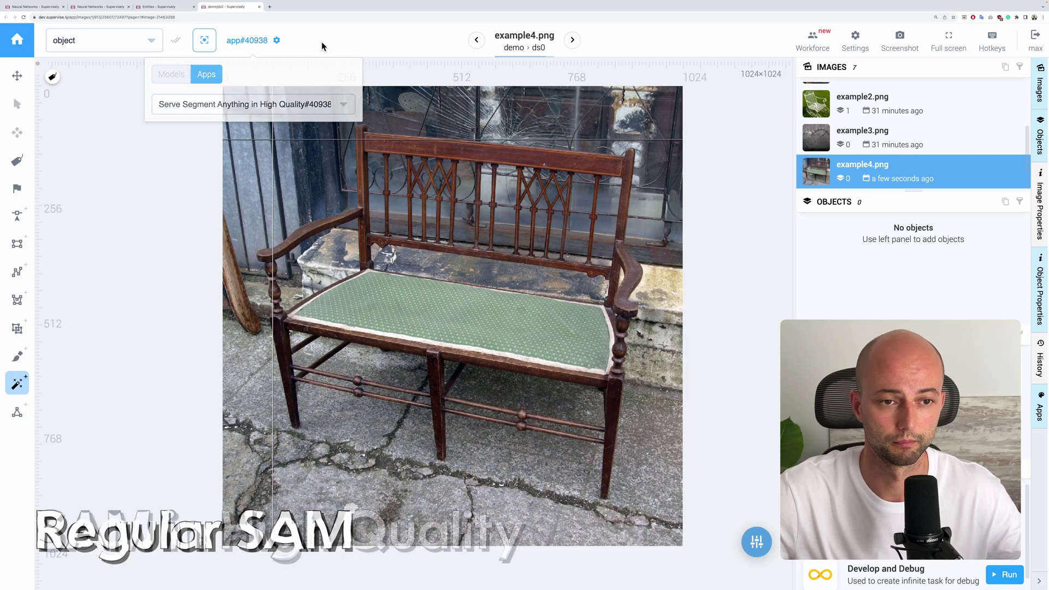
Box the bench to create the SAM HQ mask, then open example3.png.
left_click(254, 121)
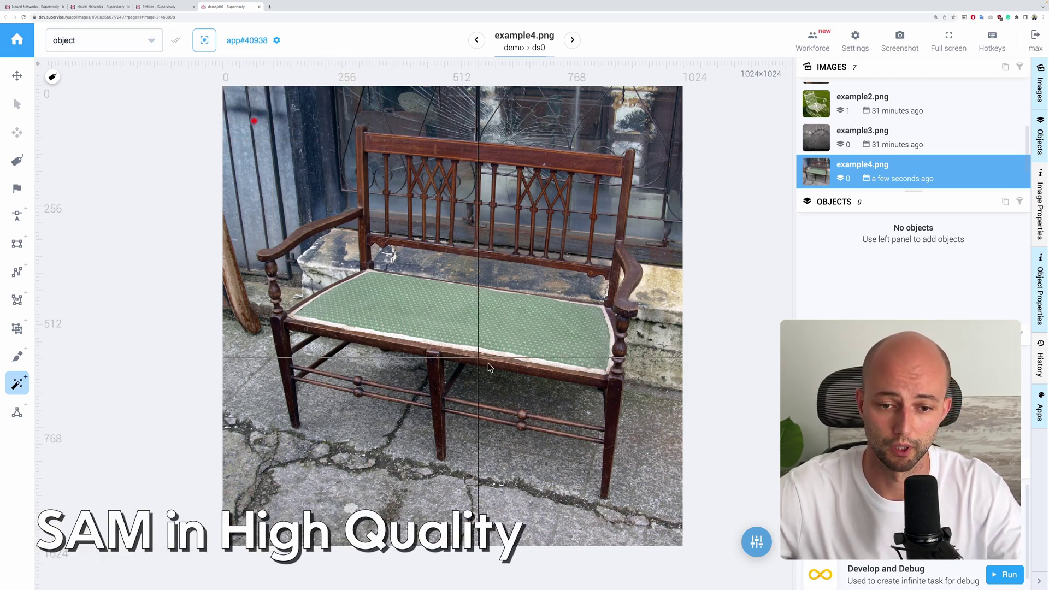
left_click(645, 502)
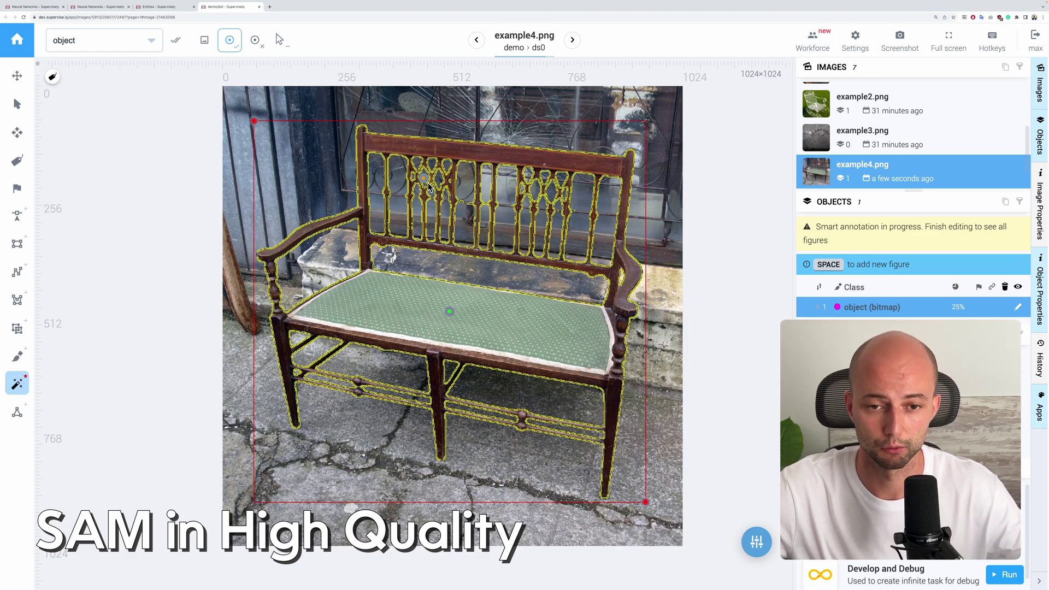
key("space")
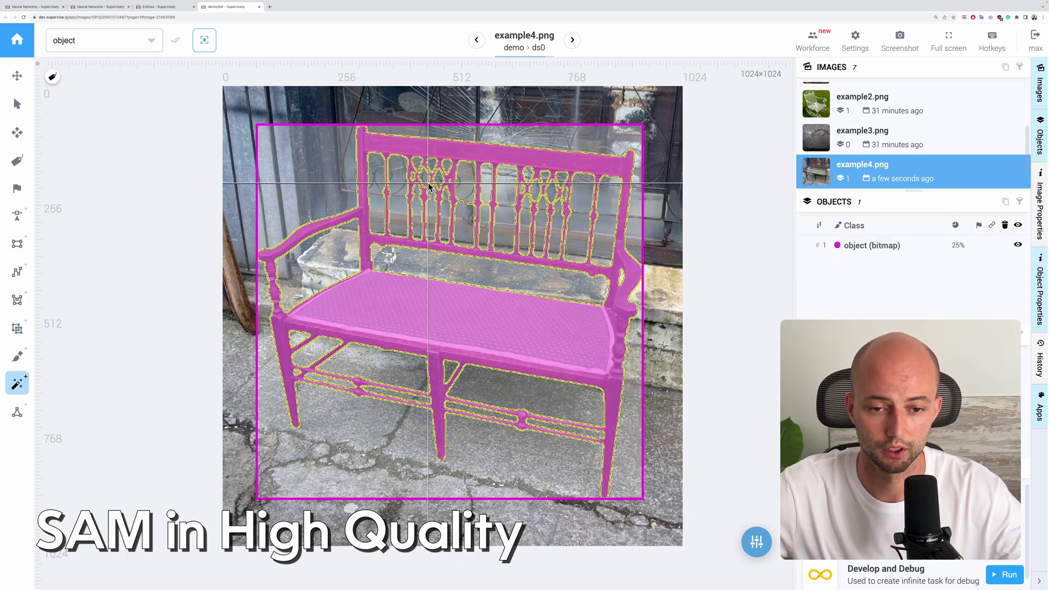
left_click(810, 140)
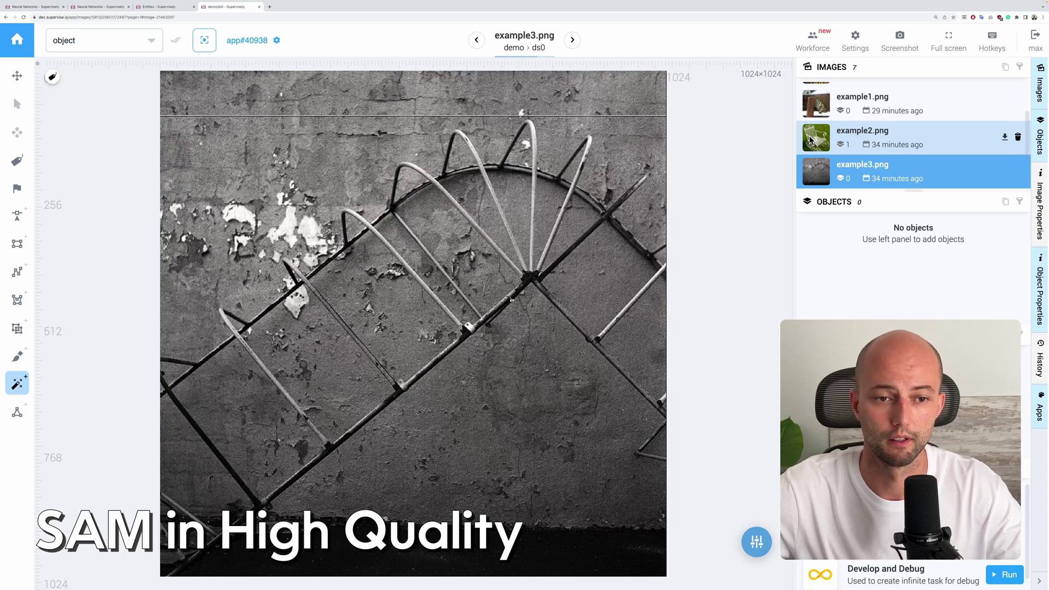
Switch the smart tool to Serve Segment Anything Model#40937 and box the whole image.
left_click(261, 42)
left_click(266, 102)
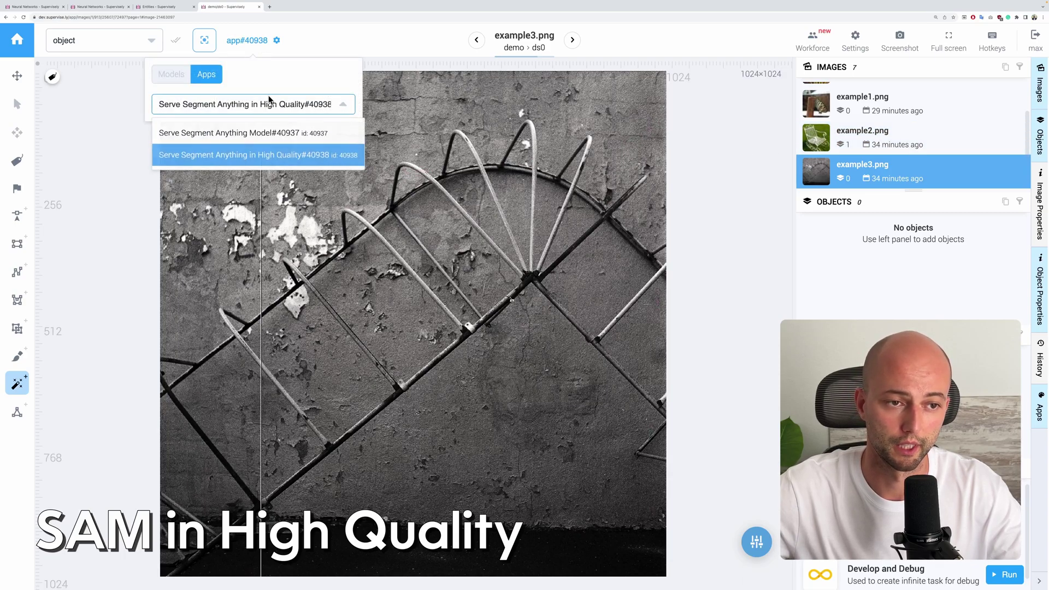
left_click(257, 133)
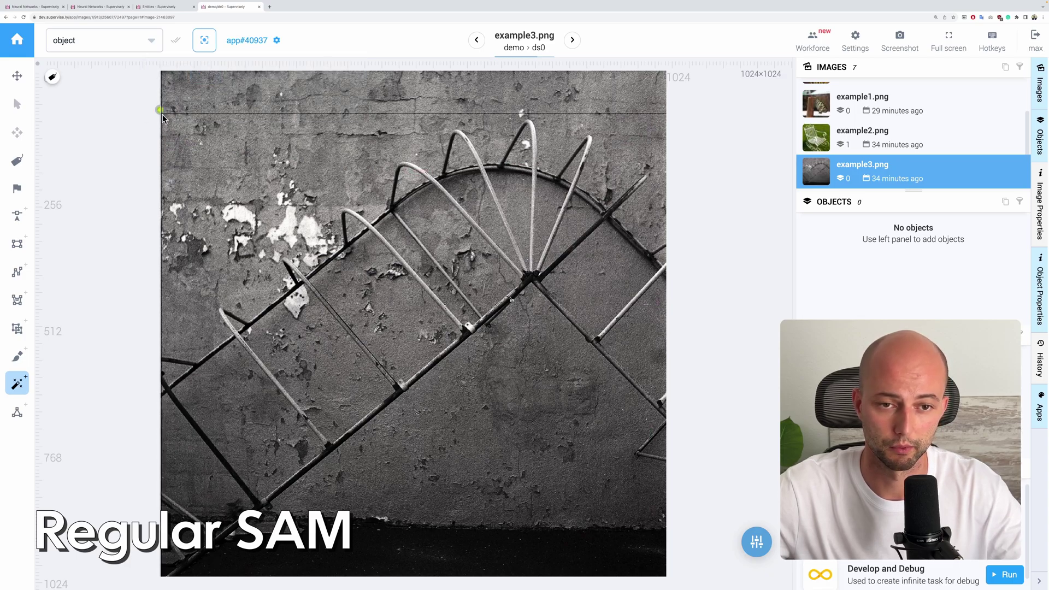
left_click(160, 111)
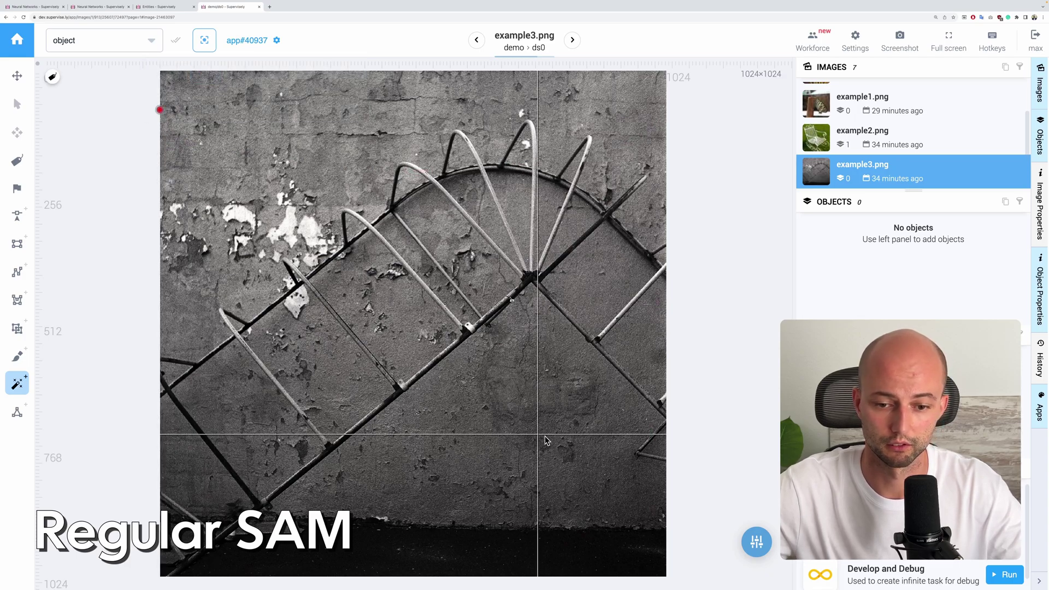
left_click(703, 548)
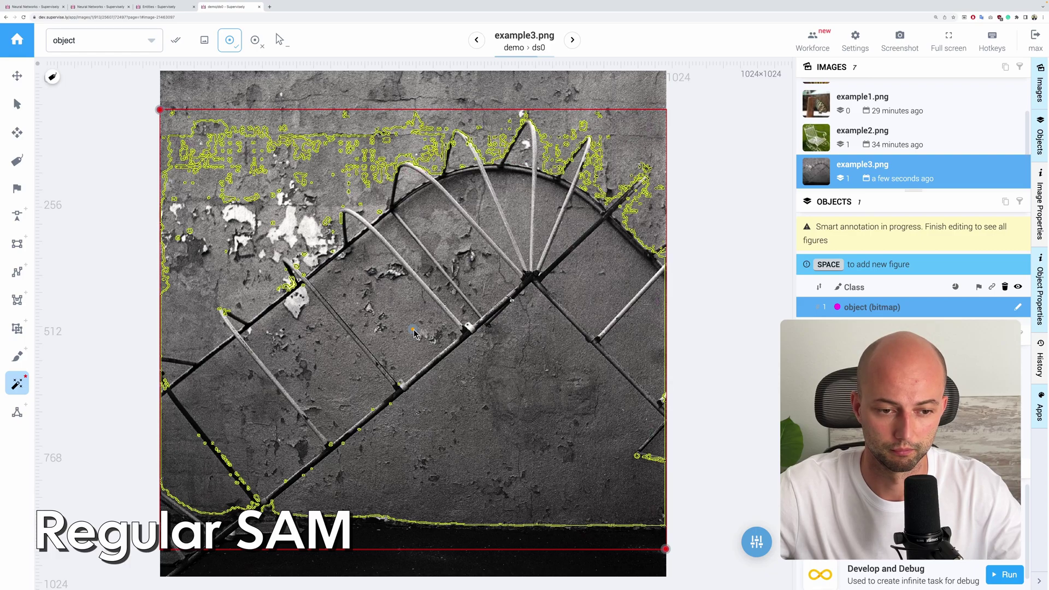
Add positive points on the rack wires and negative points on the wall, then finish the mask.
left_click(428, 366)
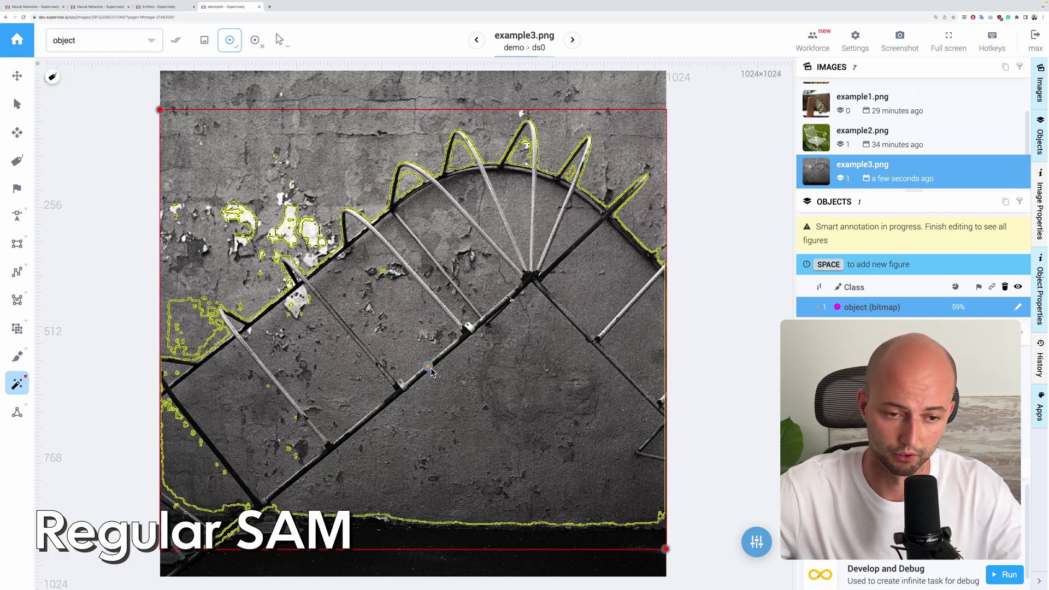
left_click(402, 259)
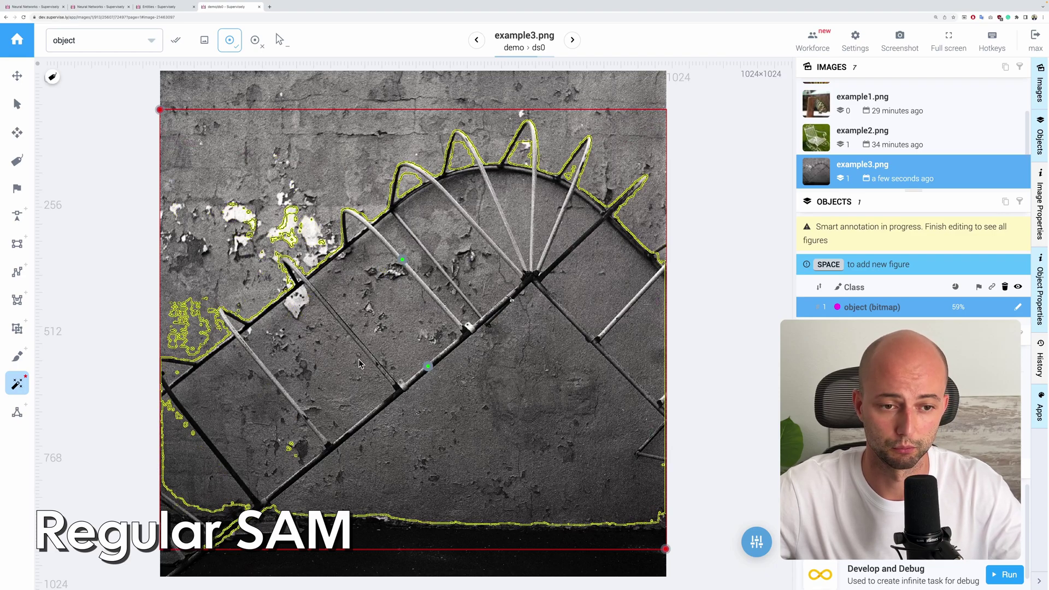
left_click(279, 385)
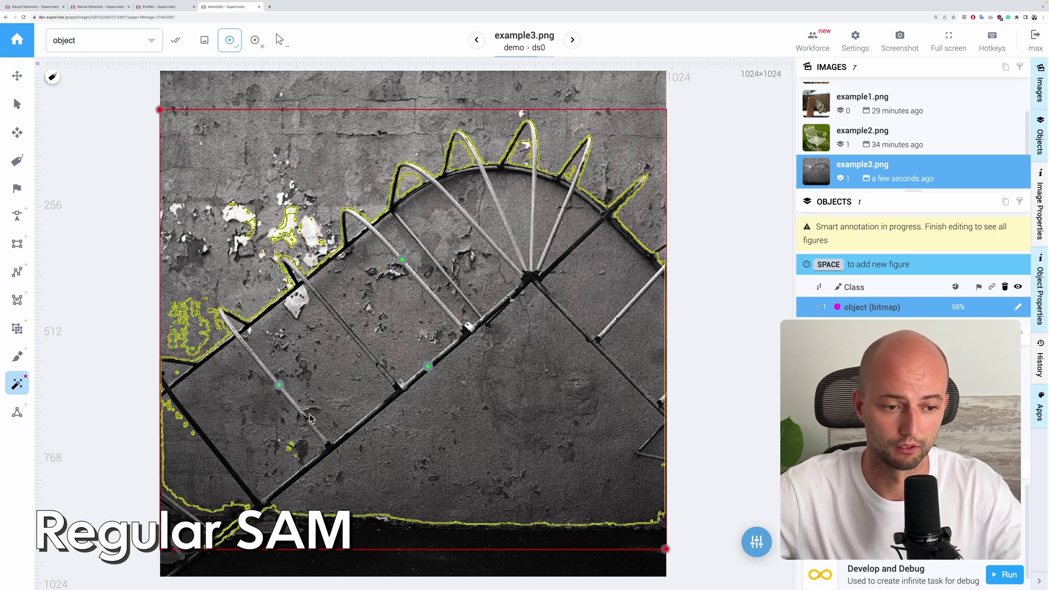
left_click(503, 371, "shift")
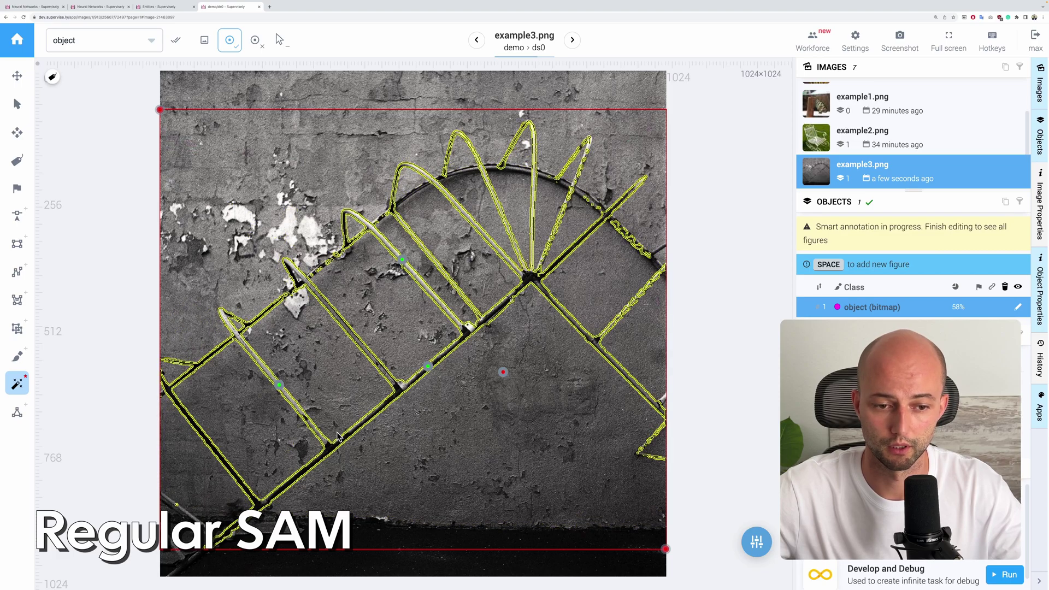
left_click(635, 240)
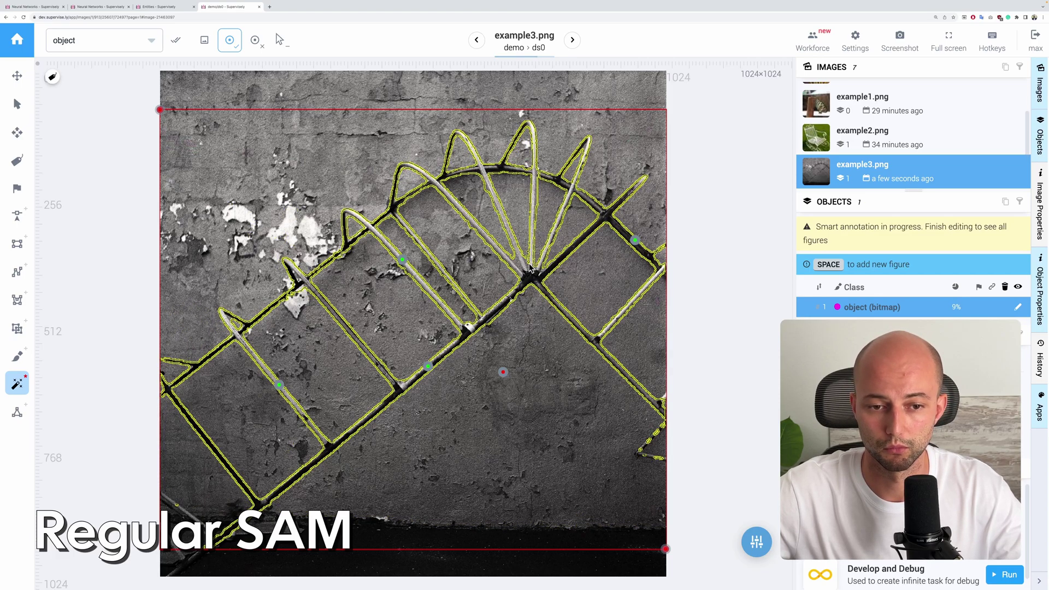
left_click(524, 250, "shift")
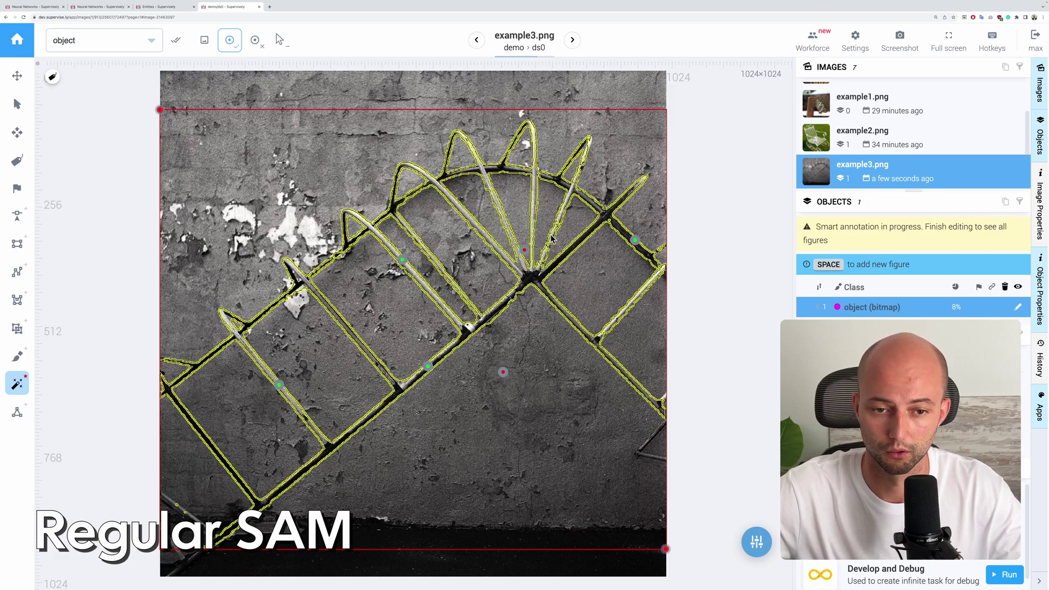
left_click(579, 153, "shift")
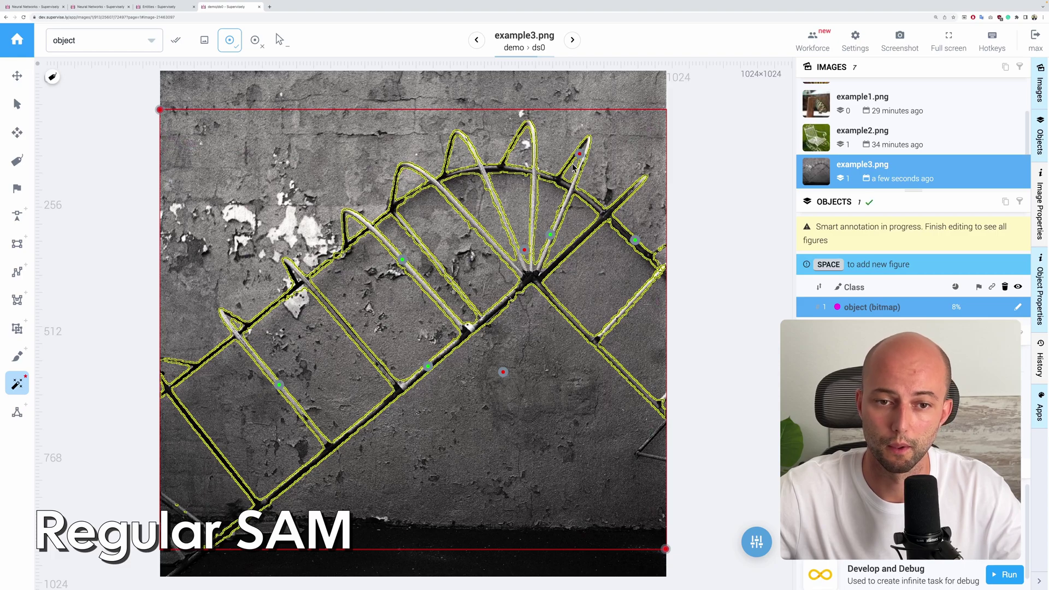
left_click(588, 145)
left_click(656, 277)
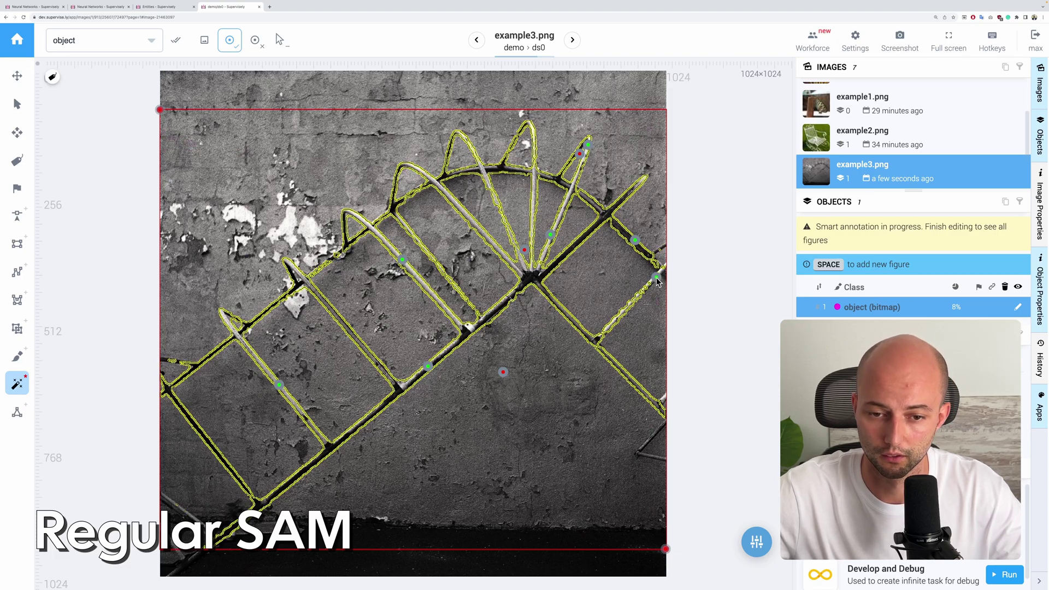
left_click(650, 257)
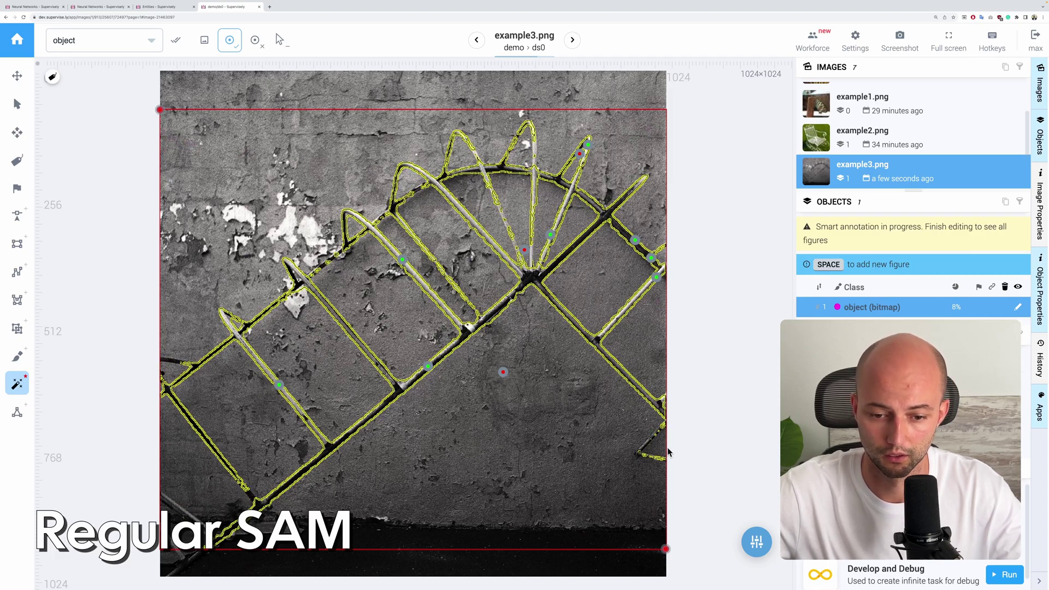
left_click(650, 436)
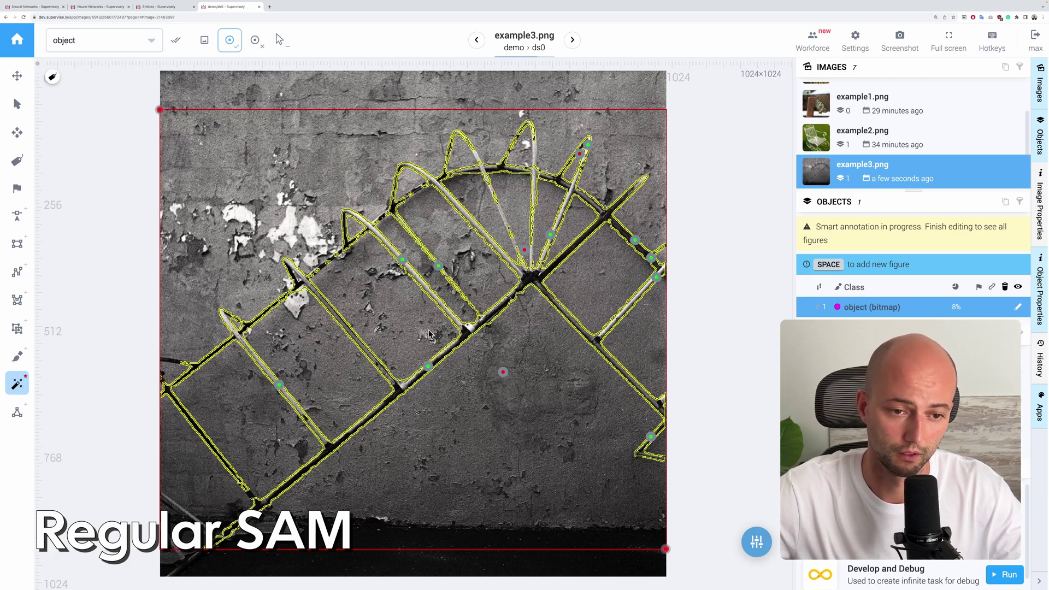
key("space")
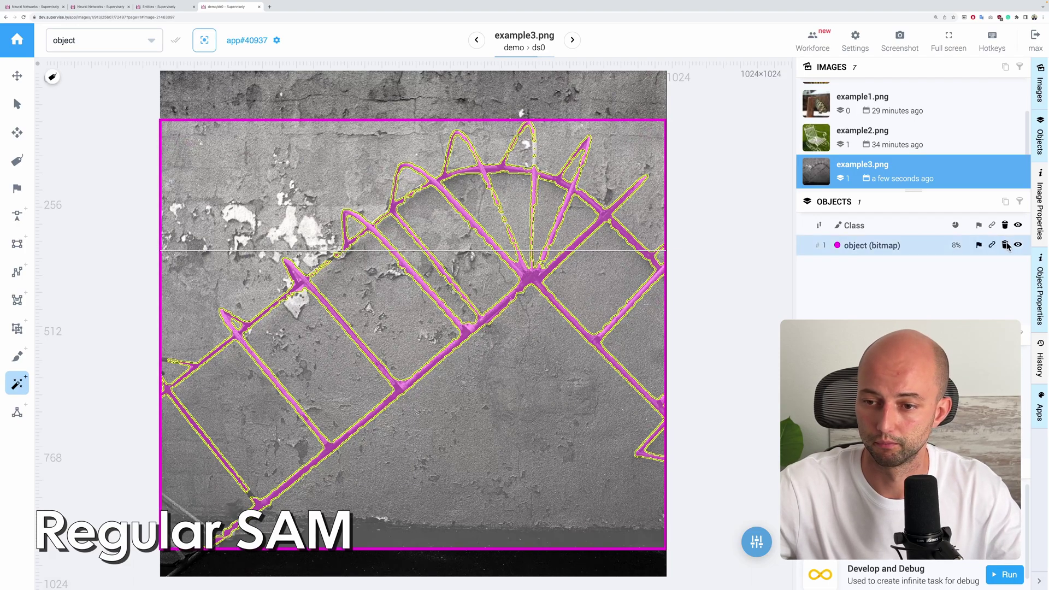
Delete the regular SAM mask and switch to Serve Segment Anything in High Quality#40938.
left_click(1005, 245)
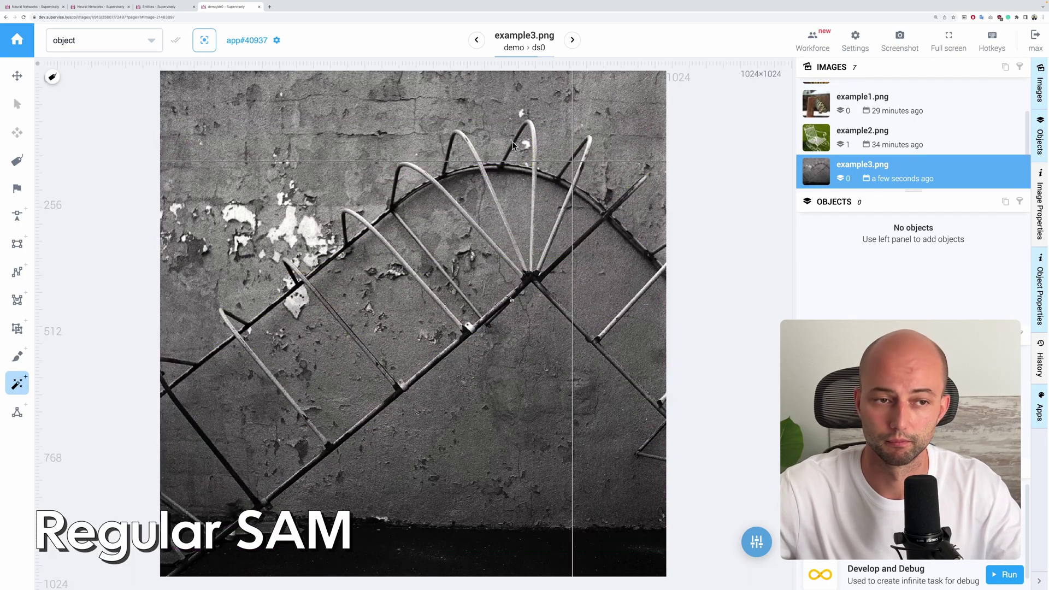
left_click(272, 44)
left_click(273, 106)
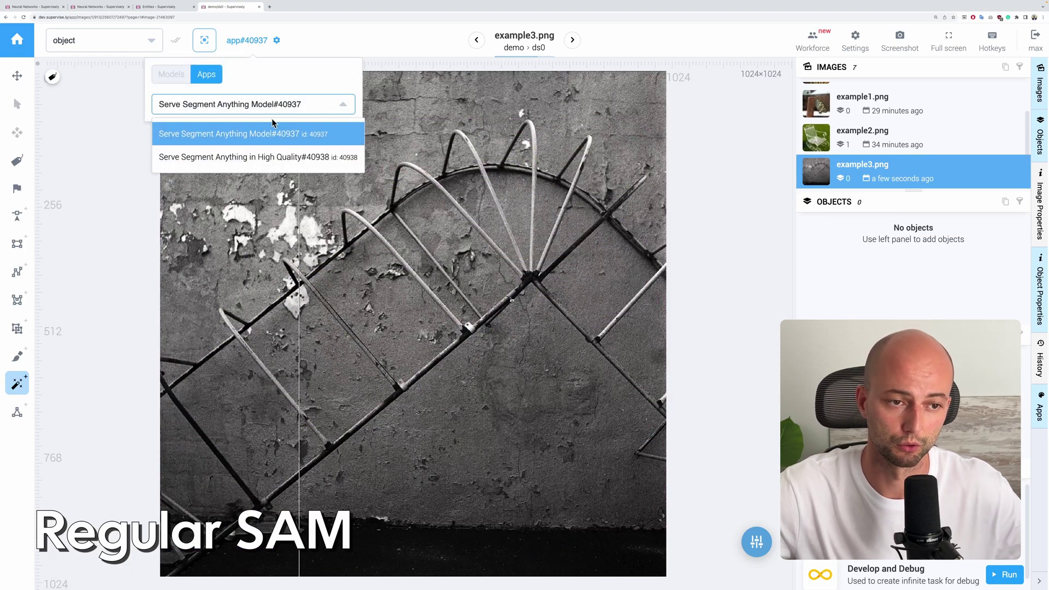
left_click(275, 154)
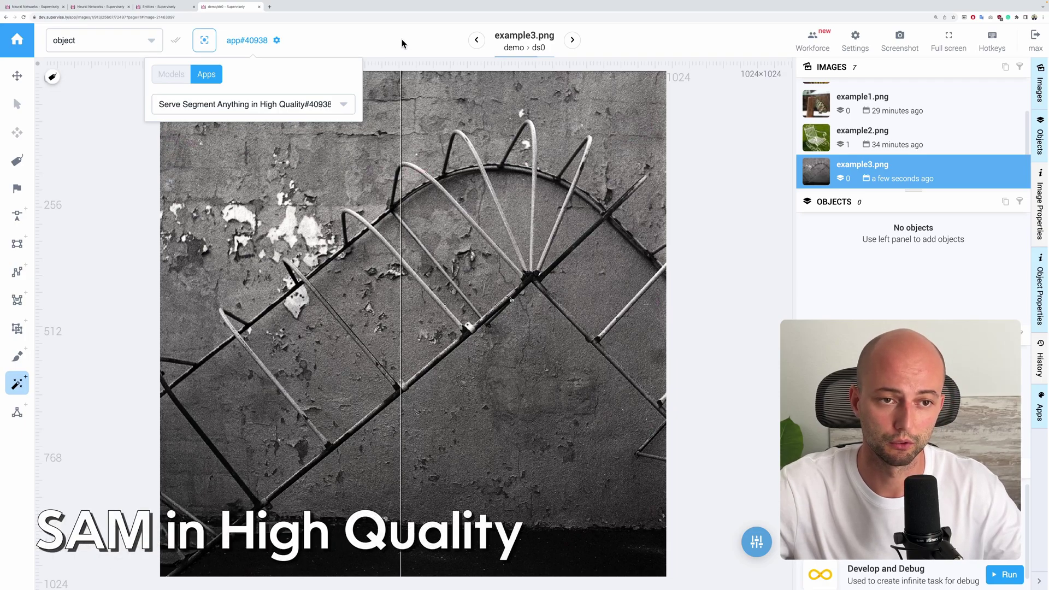
left_click(133, 164)
Box the whole image, add a positive point on the wire, and exclude two wall areas.
left_click(159, 109)
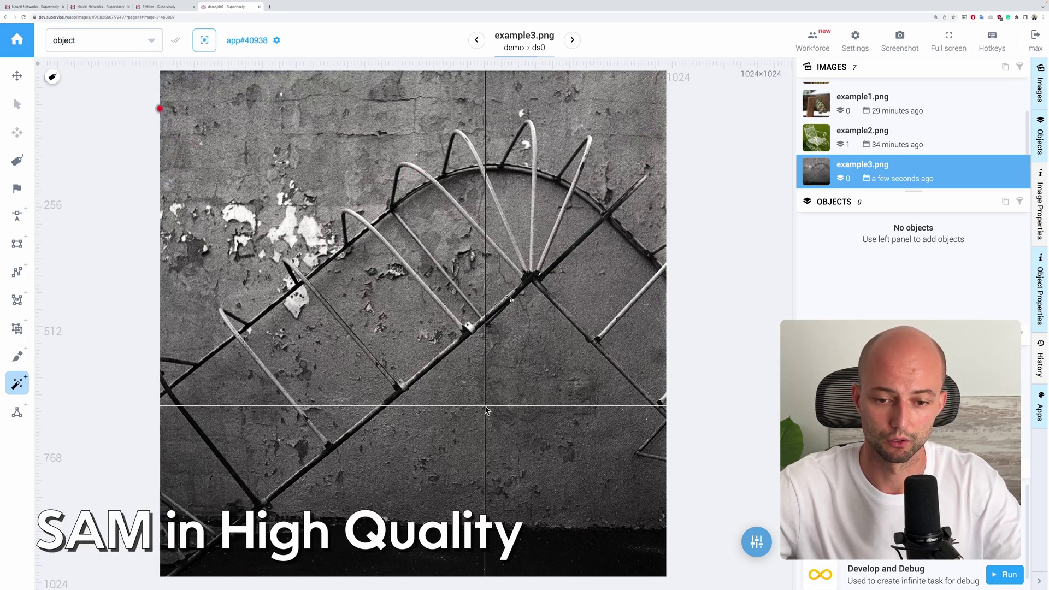
left_click(686, 541)
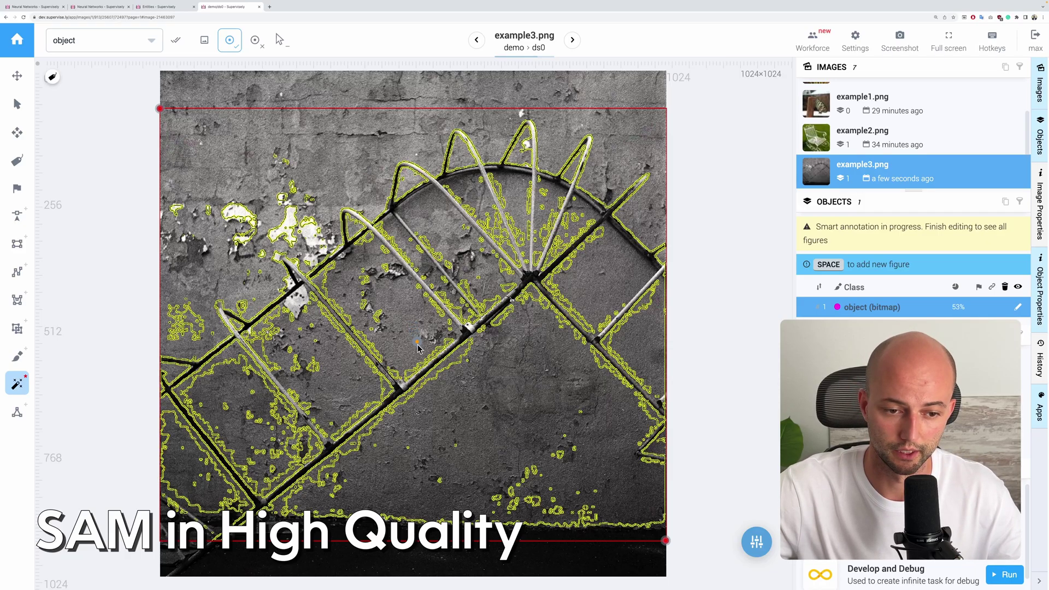
left_click(429, 364)
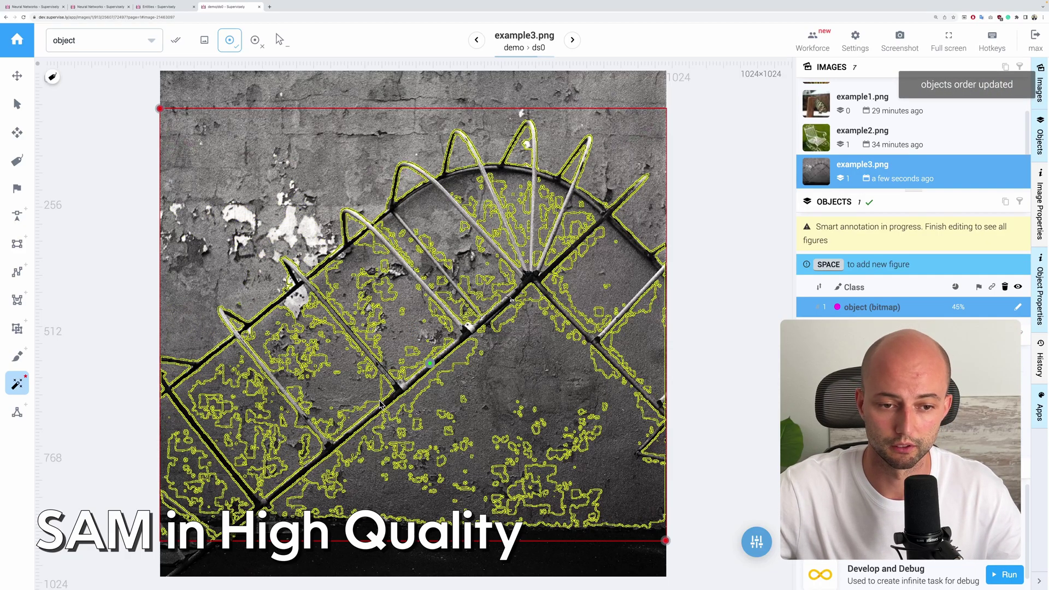
left_click(492, 413, "shift")
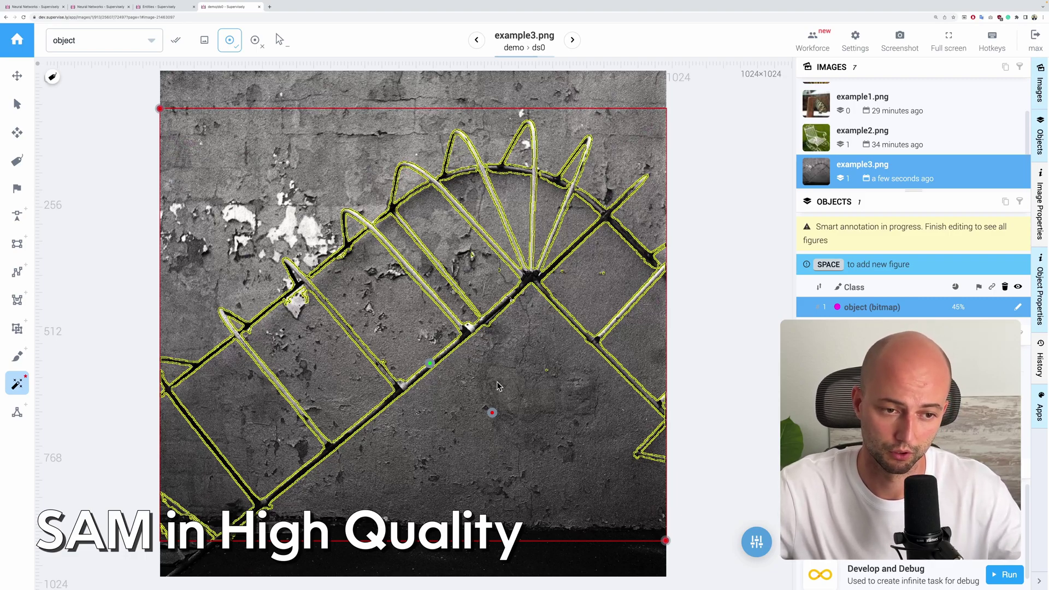
left_click(577, 273, "shift")
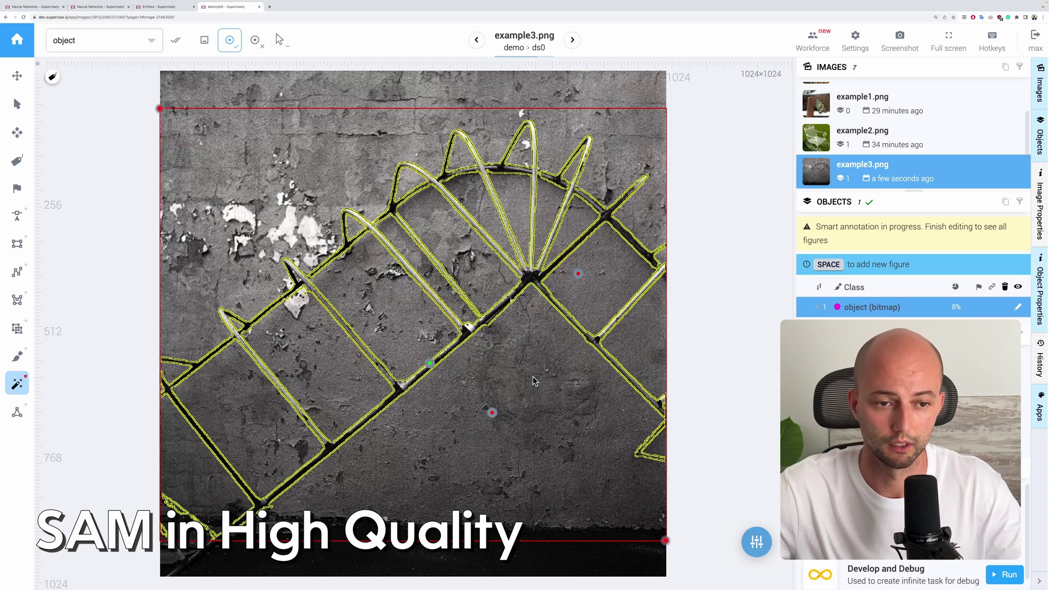